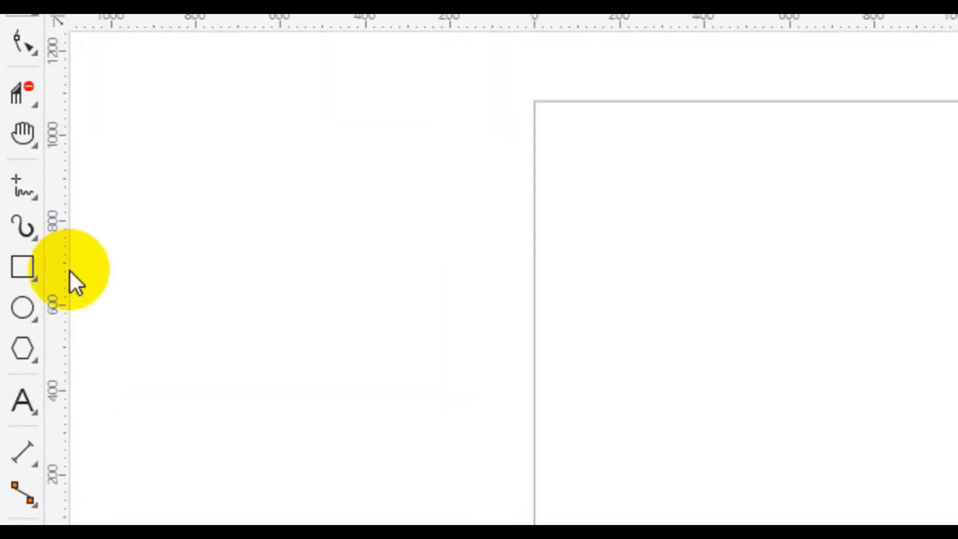
Step: Draw a tall rectangle on the page and narrow it to about 503 px wide by 811 px high
click(18, 242)
click(37, 269)
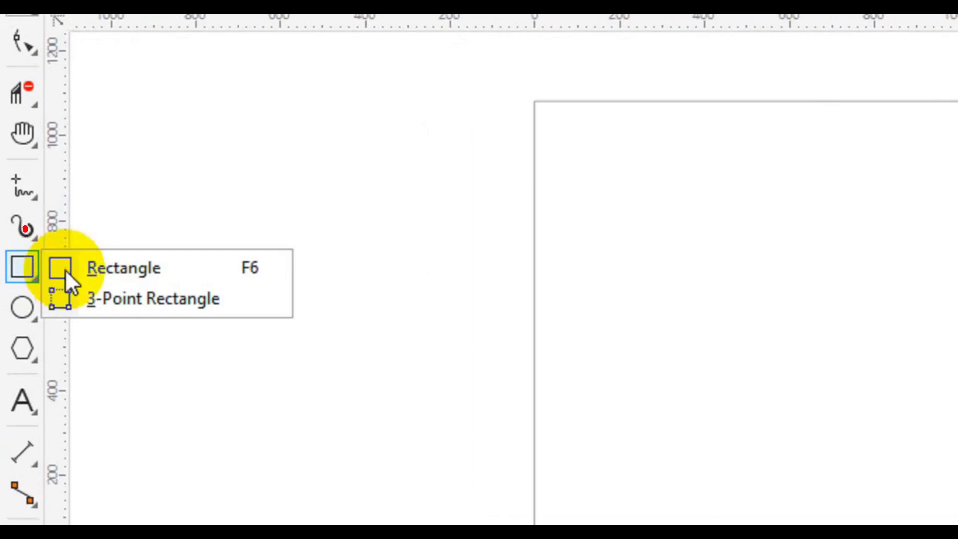
click(141, 270)
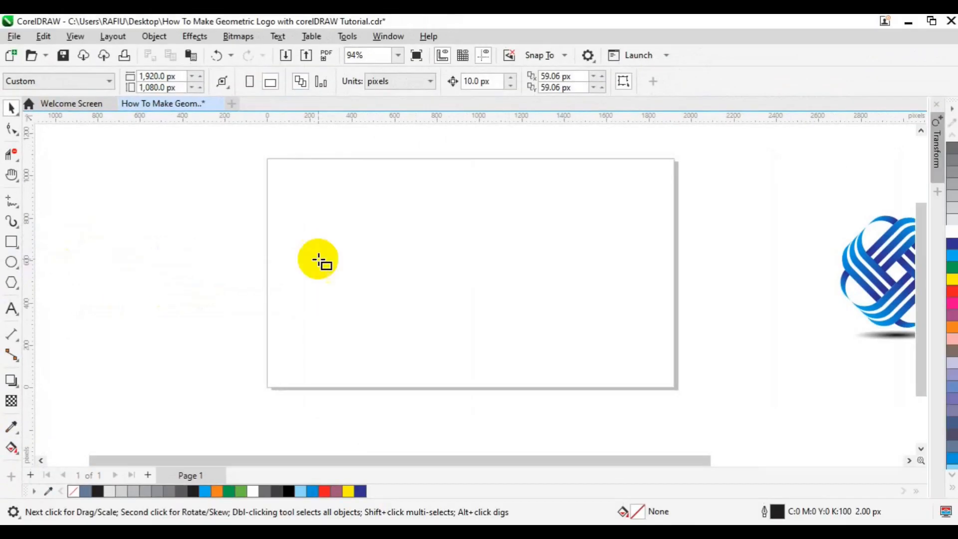
drag(450, 193, 505, 253)
mouse_move(408, 276)
mouse_down()
mouse_move(460, 342)
mouse_move(443, 383)
mouse_move(458, 370)
mouse_up()
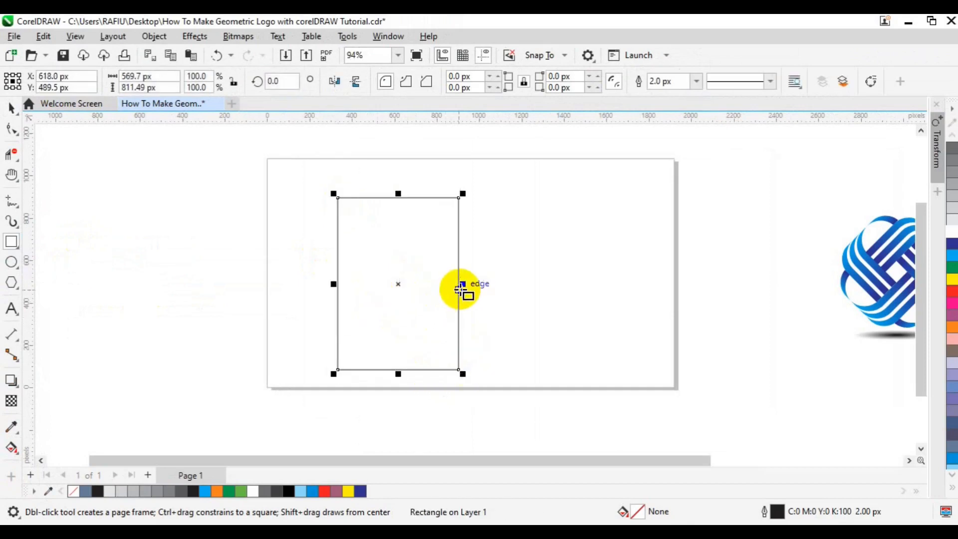
drag(462, 286, 445, 287)
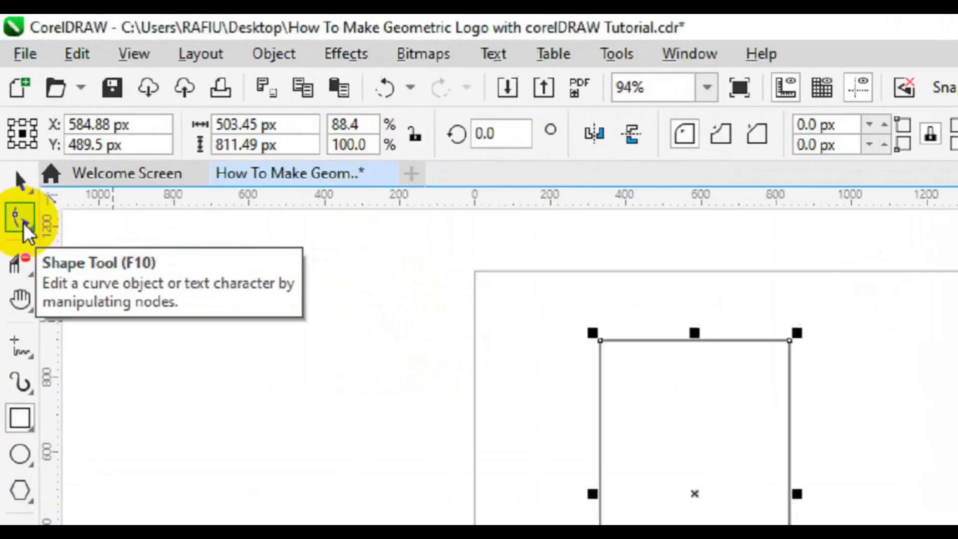
Step: Round only the rectangle's upper-left corner to a radius of about 252 px with the Shape tool
click(23, 222)
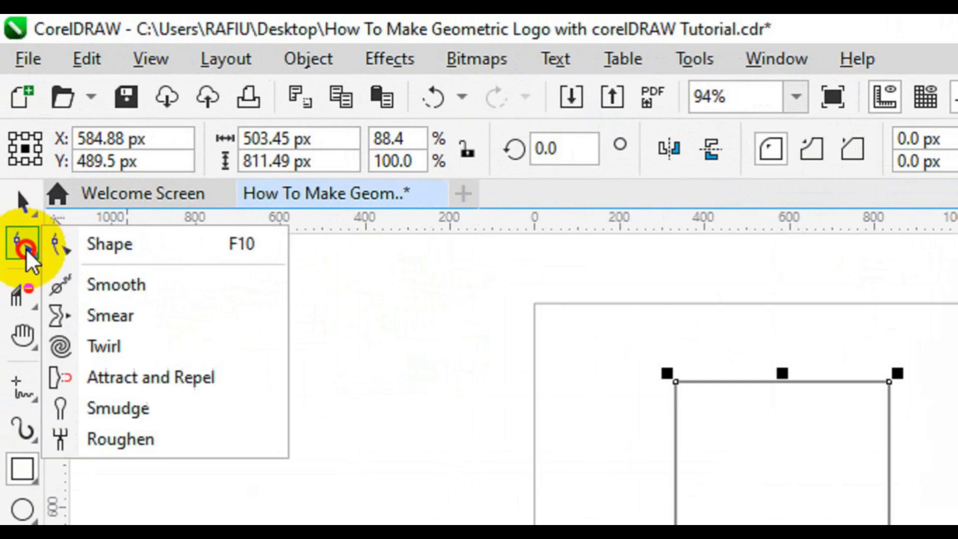
click(130, 249)
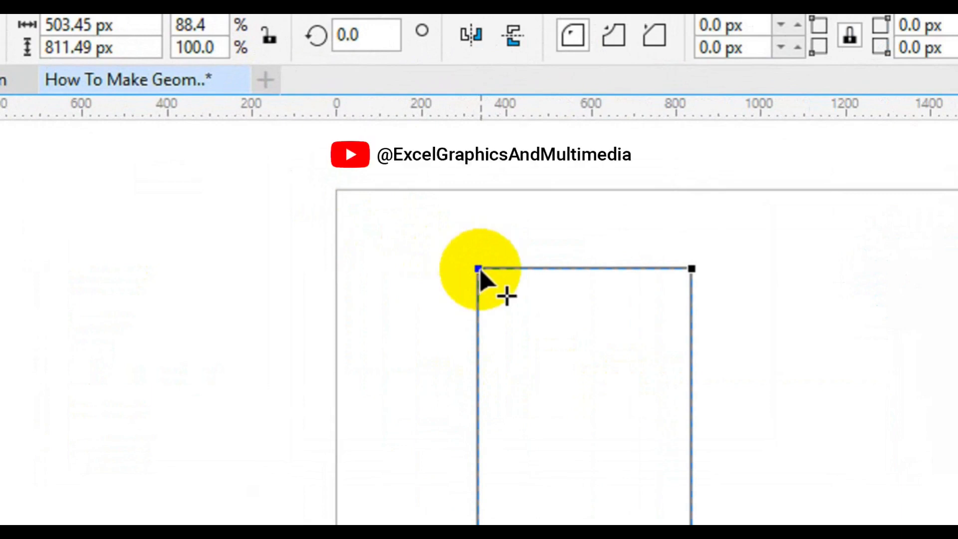
click(479, 269)
drag(479, 269, 600, 376)
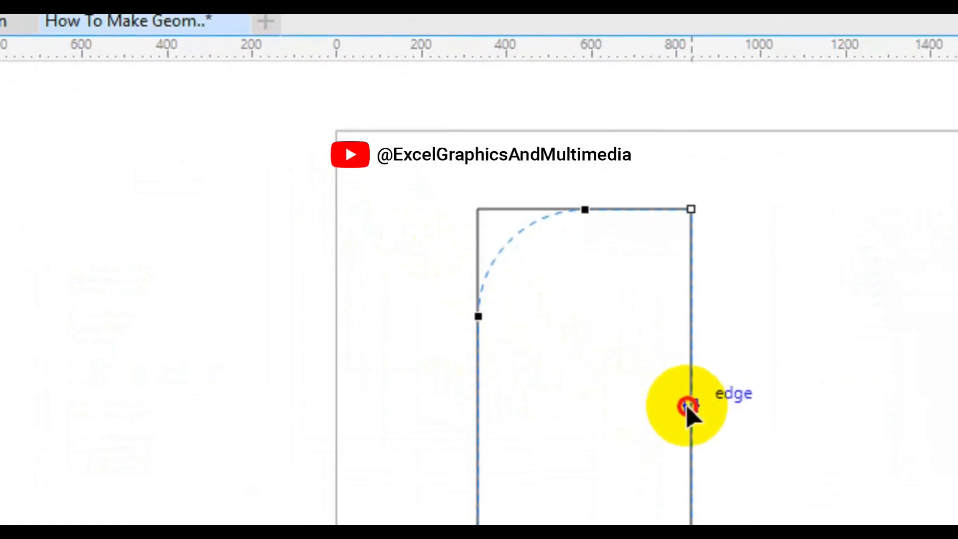
drag(688, 408, 689, 407)
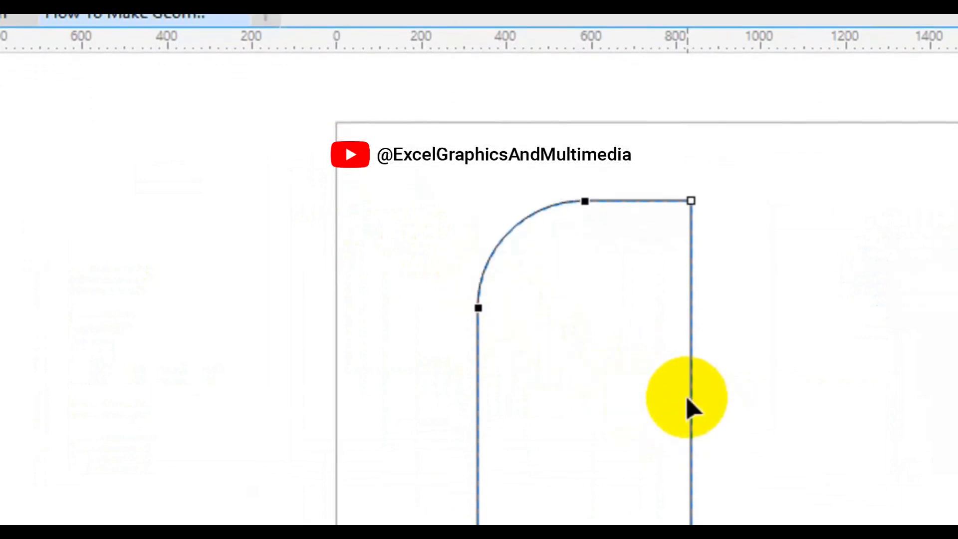
Step: Copy the rounded rectangle horizontally about 106 px to the right so that it overlaps the original
key(space)
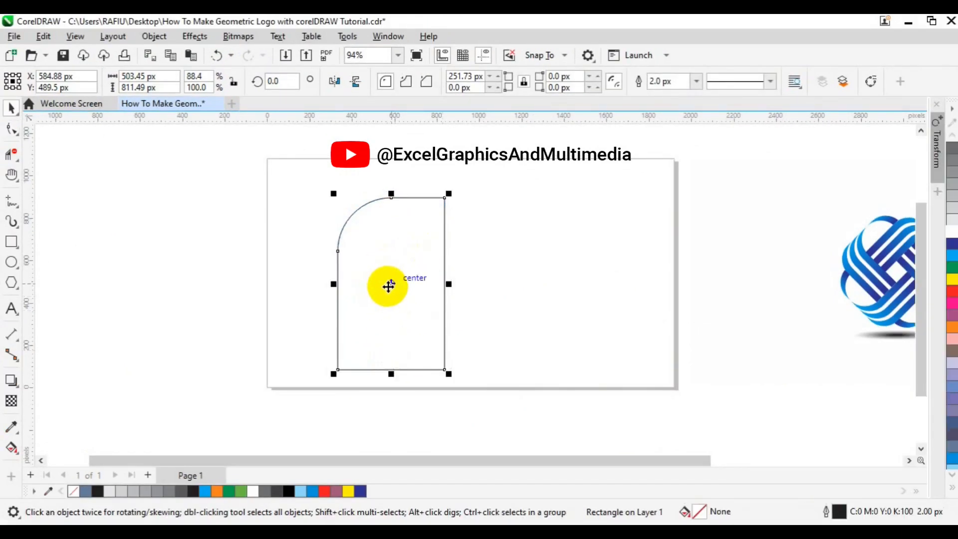
drag(389, 286, 414, 286)
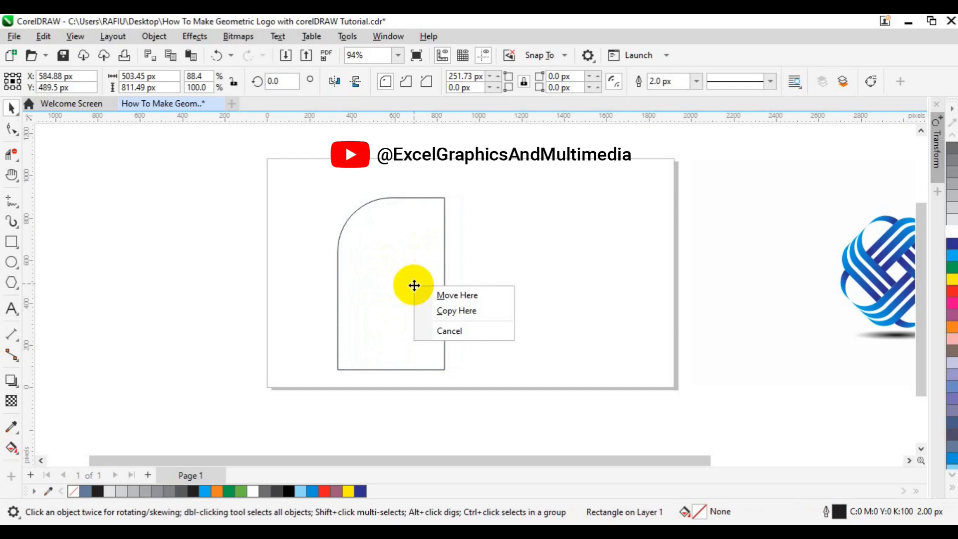
click(448, 314)
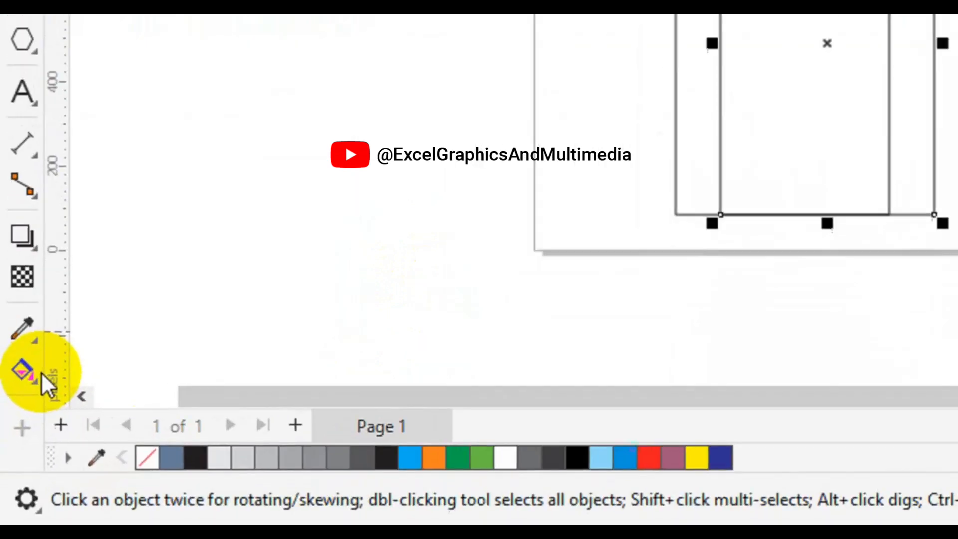
Step: Use Smart Fill to create a curved strip from the enclosed region between the left edges of the two rectangles
click(17, 449)
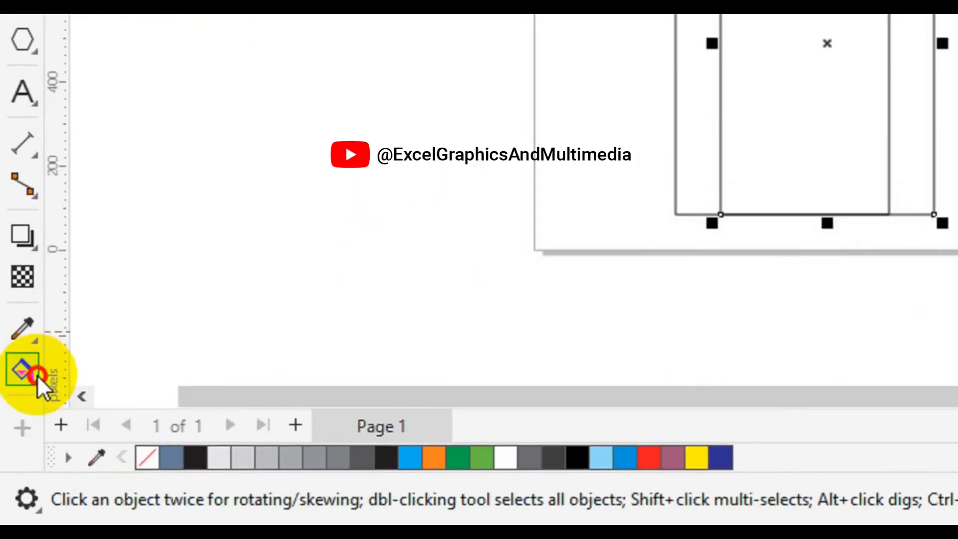
click(37, 375)
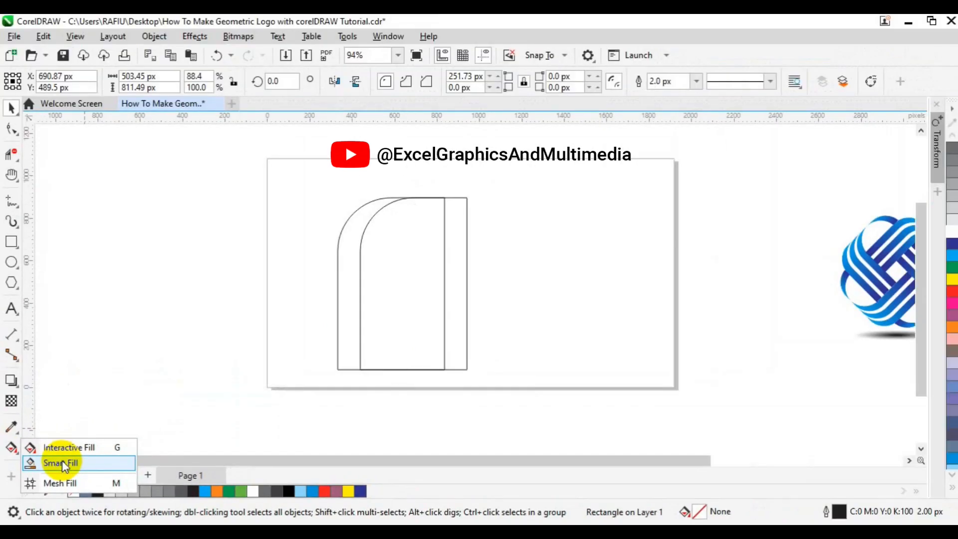
click(62, 463)
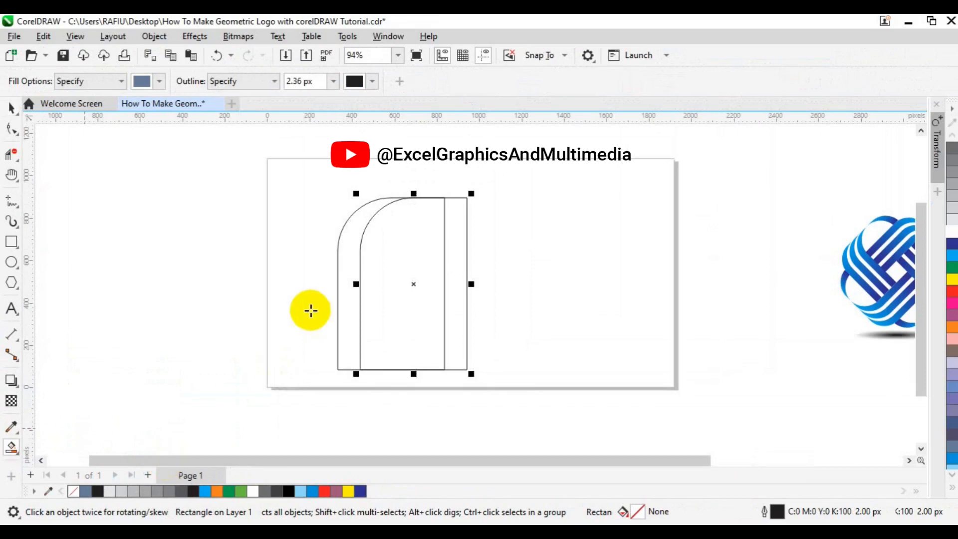
click(342, 322)
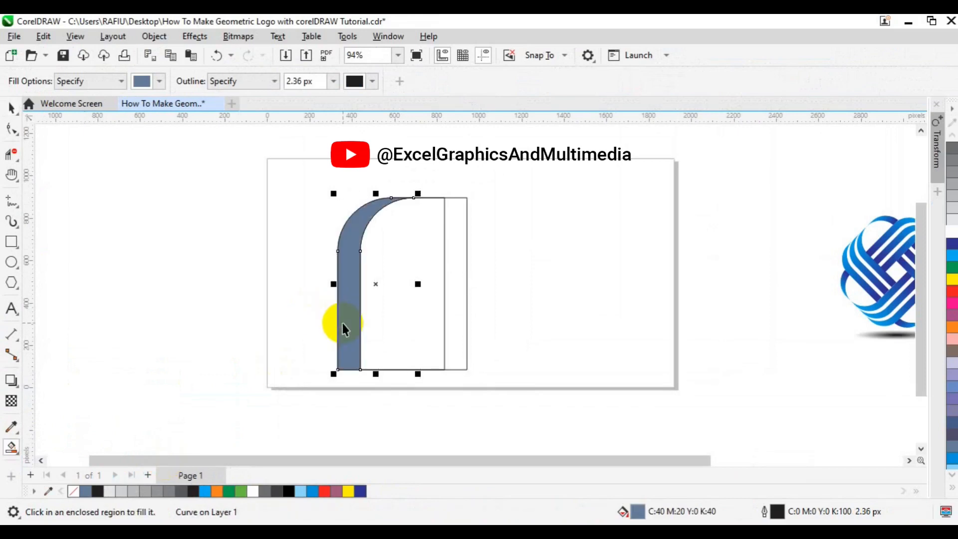
Step: Move the filled curved strip clear of the outlines and delete the two construction rectangles
key(space)
drag(343, 323, 526, 308)
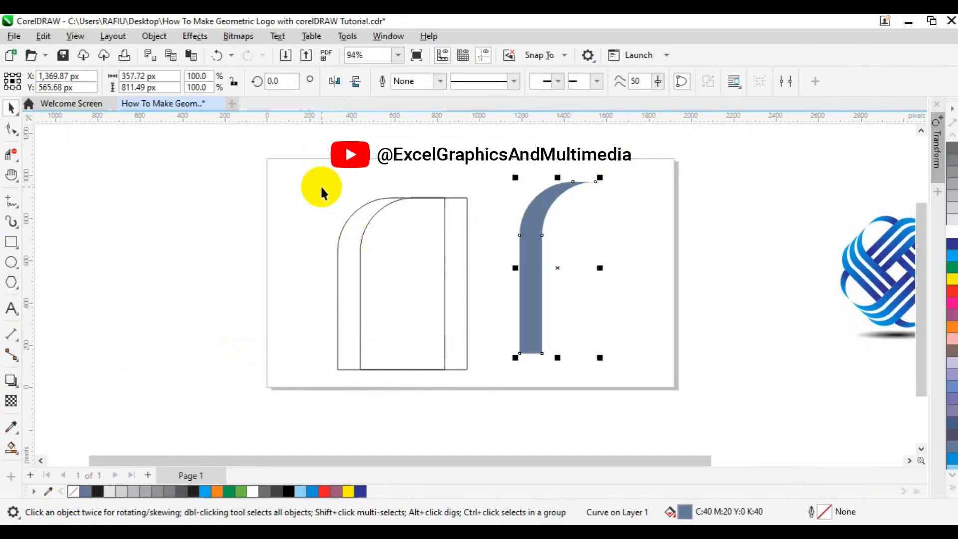
drag(293, 149, 513, 375)
key(Delete)
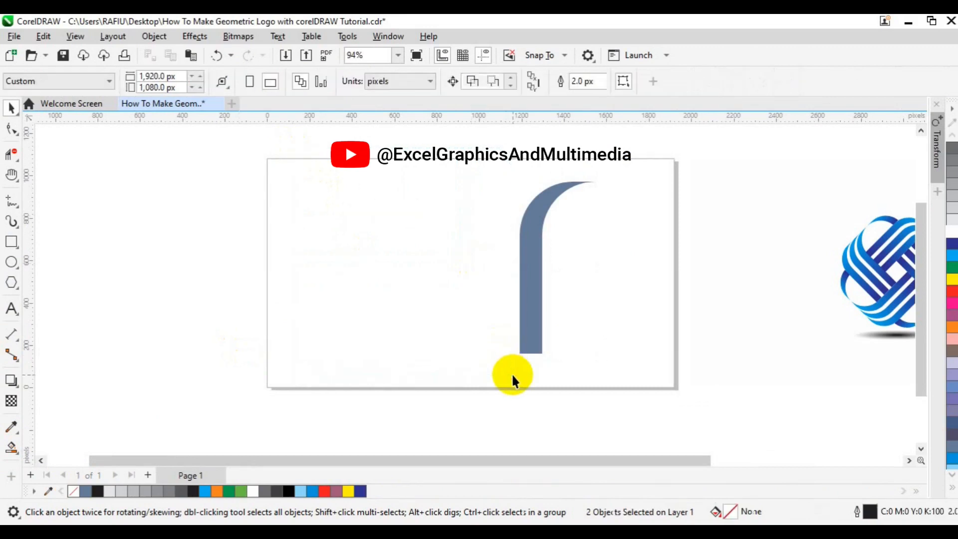
Step: Centre the curved strip on the page and add two copies to its right, each offset about 142 px horizontally
click(529, 296)
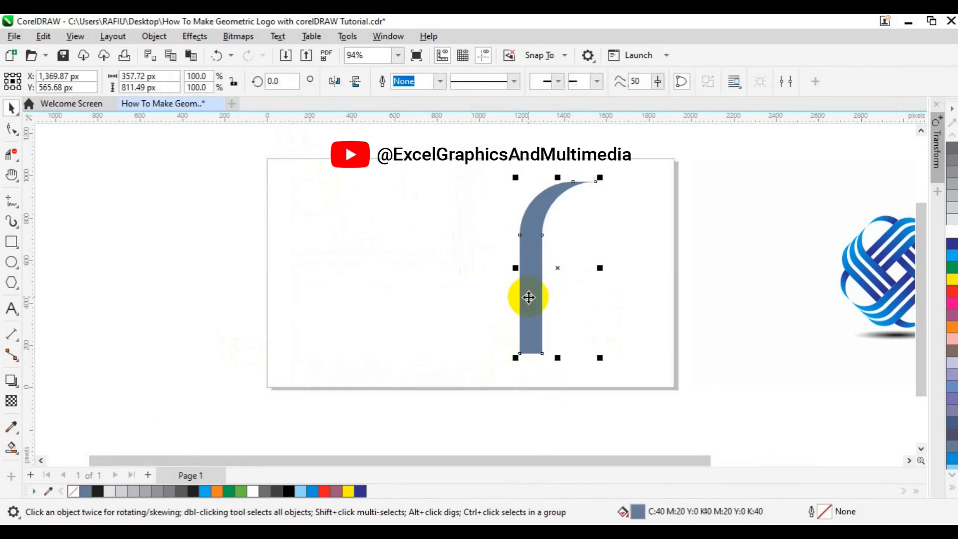
key(p)
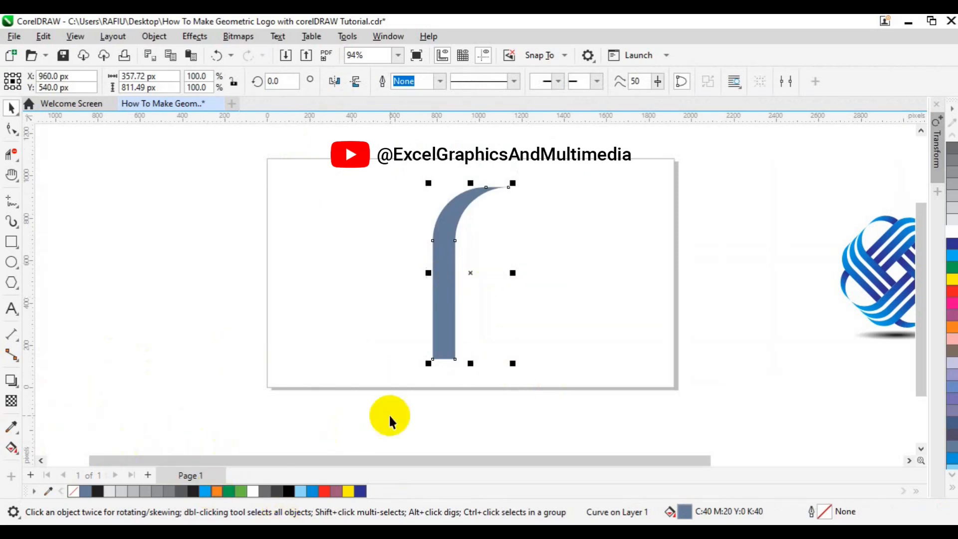
click(471, 272)
drag(477, 272, 503, 268)
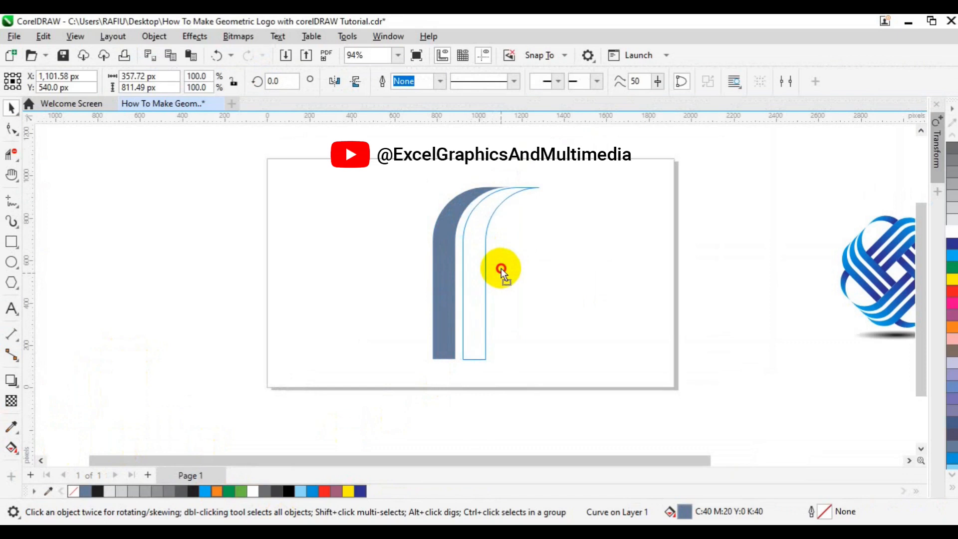
drag(501, 268, 502, 268)
right_click(501, 269)
click(702, 188)
click(702, 188)
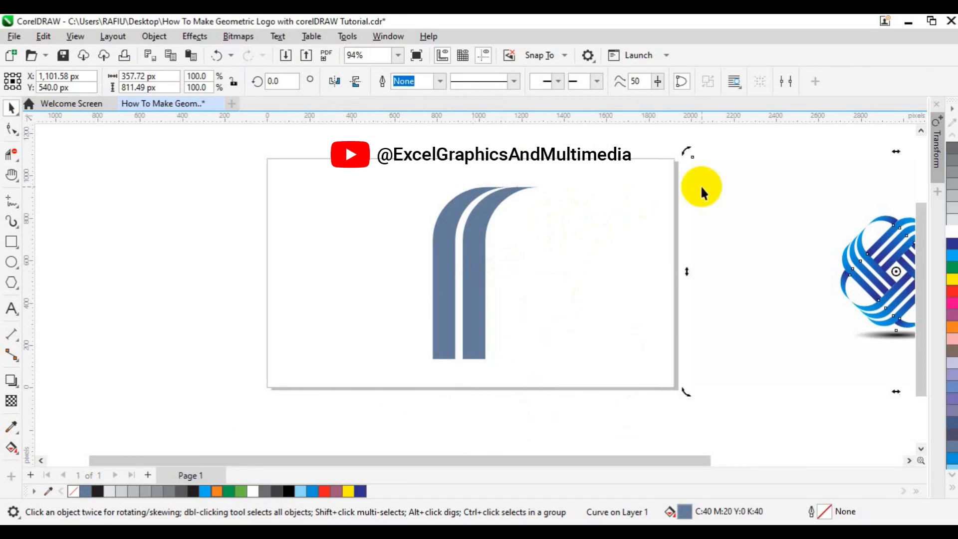
click(471, 268)
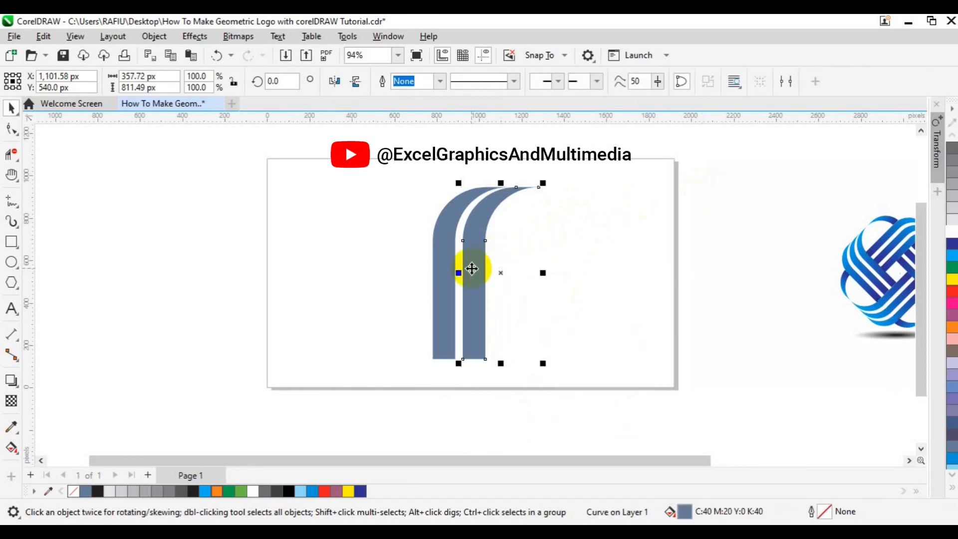
key(ctrl+d)
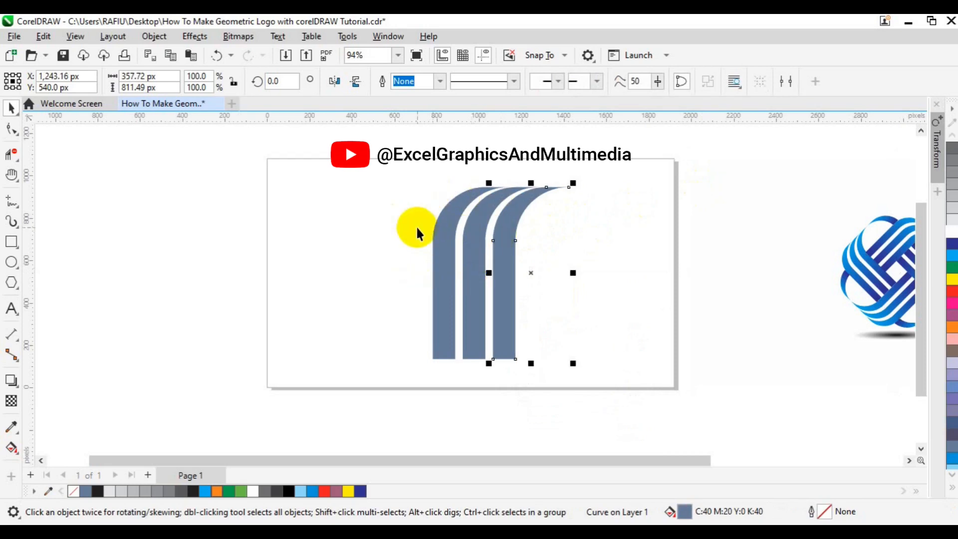
Step: Group the three curved strips and move the group left to about X 591 px, Y 521 px
drag(366, 159, 636, 383)
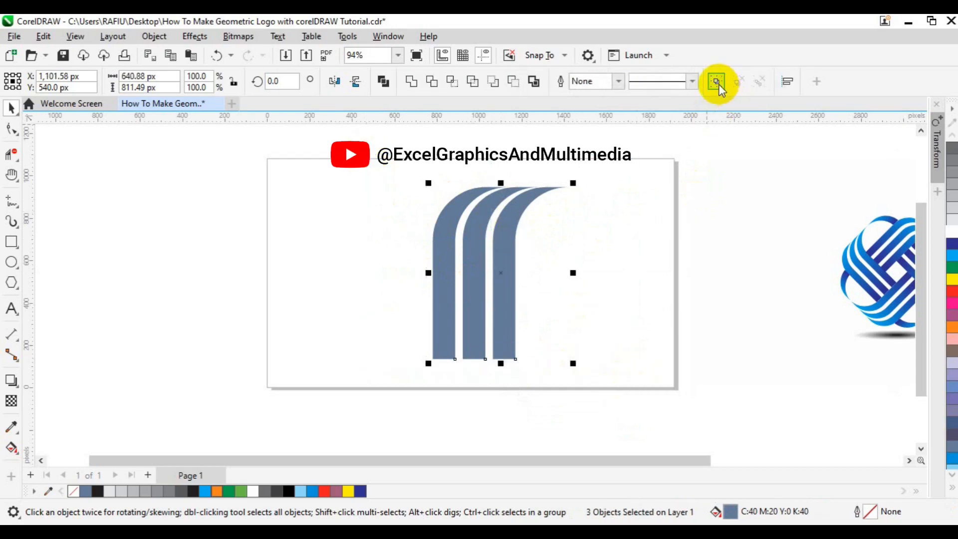
click(717, 82)
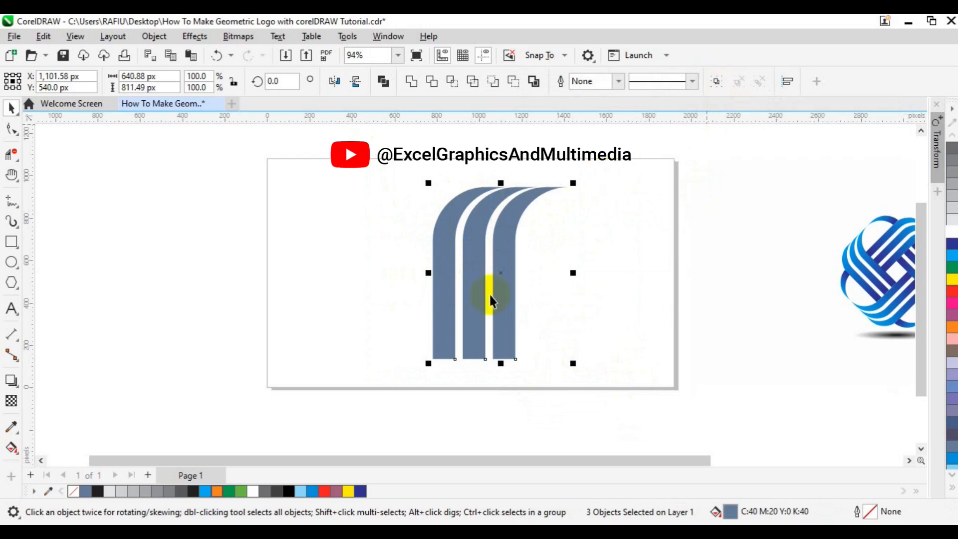
drag(498, 273, 392, 275)
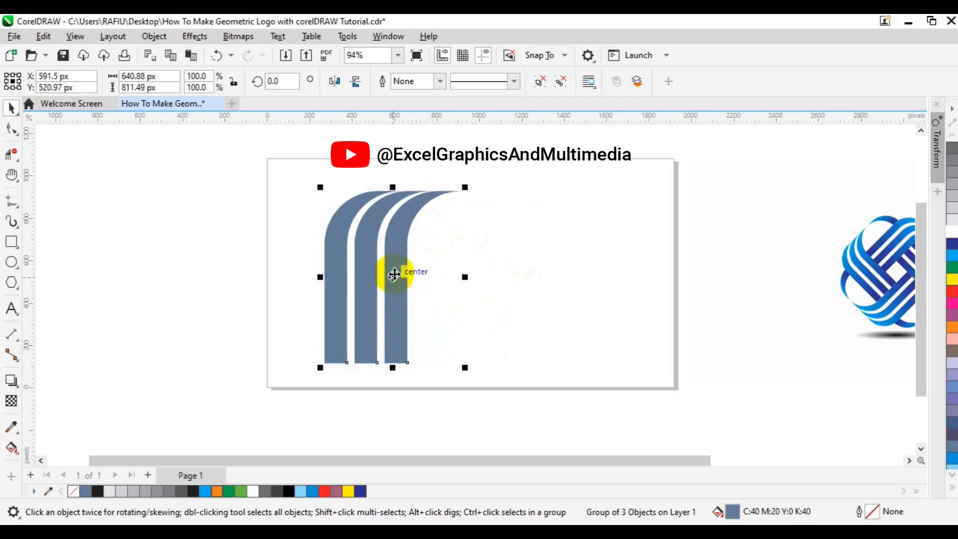
Step: Make a copy of the strip group rotated to 270 degrees and move it against the right edge of the vertical strips
click(394, 274)
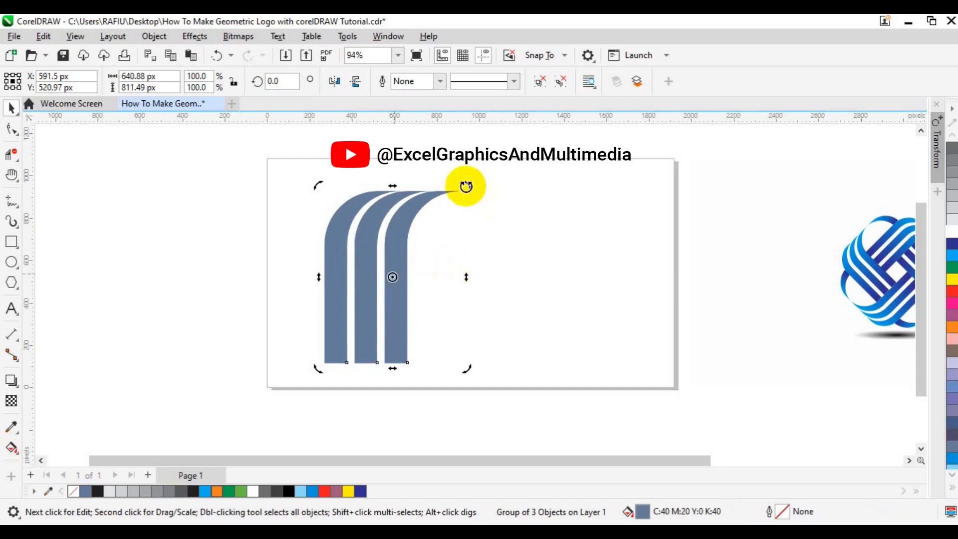
drag(466, 186, 481, 341)
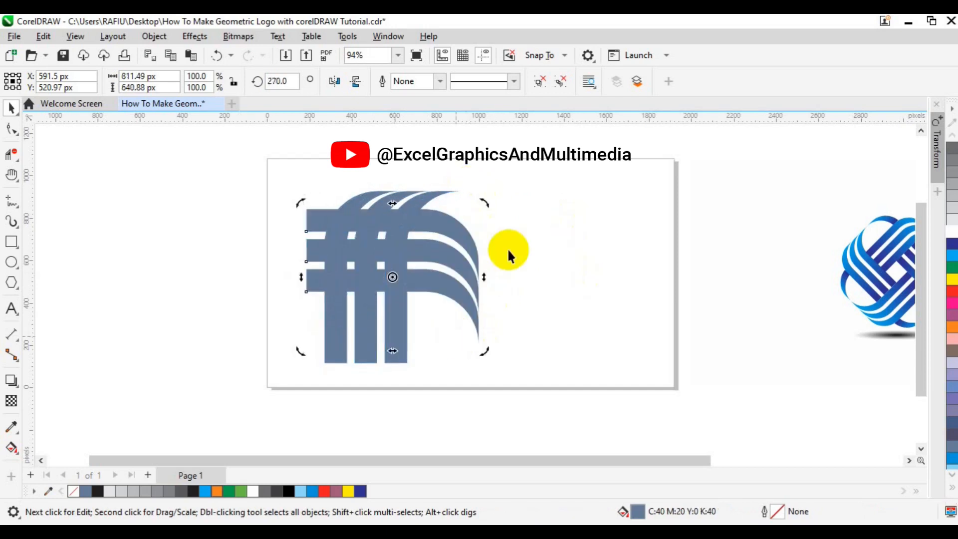
click(498, 262)
click(455, 264)
drag(456, 264, 557, 268)
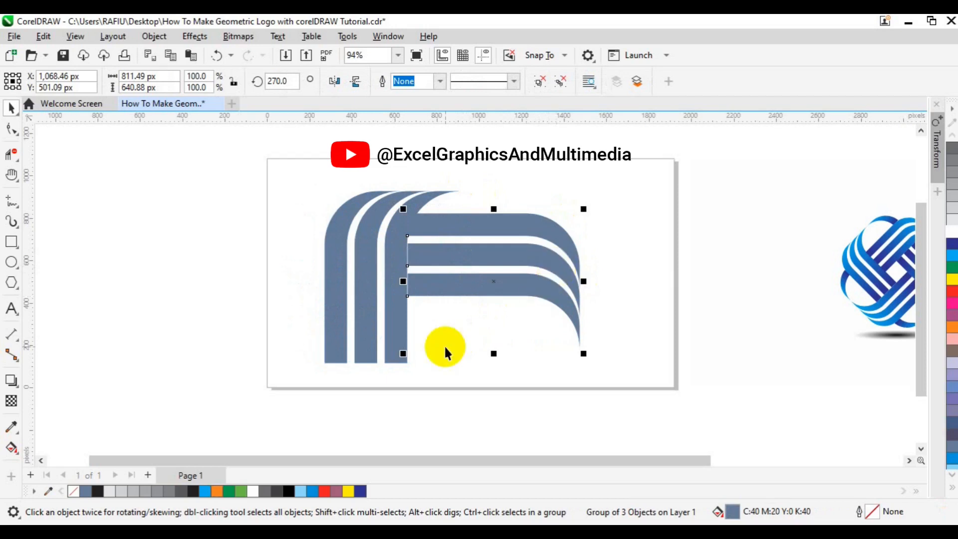
Step: Lower the rotated group until its top edge meets the point where the rightmost vertical strip's inner curve begins
scroll(444, 345, up, 2)
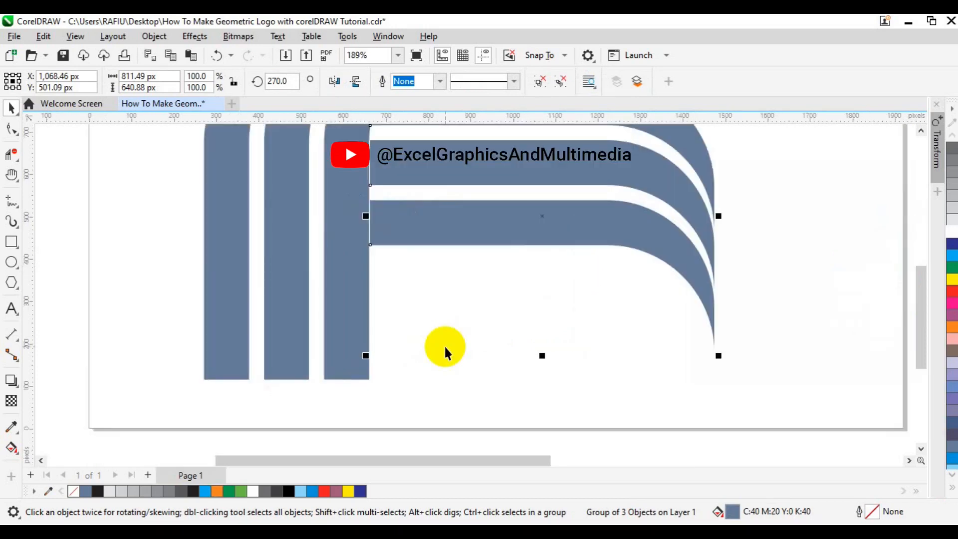
key(h)
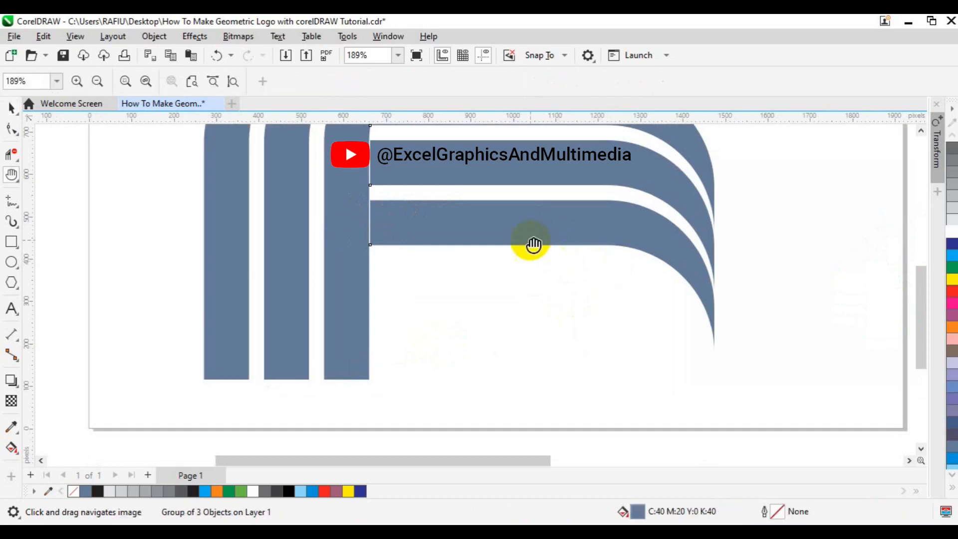
drag(528, 218, 535, 336)
key(space)
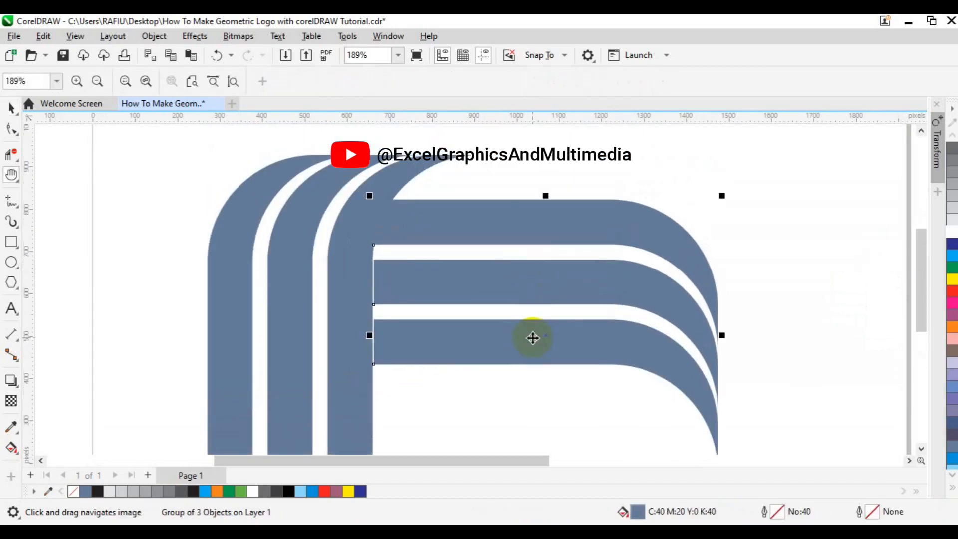
drag(522, 295, 521, 349)
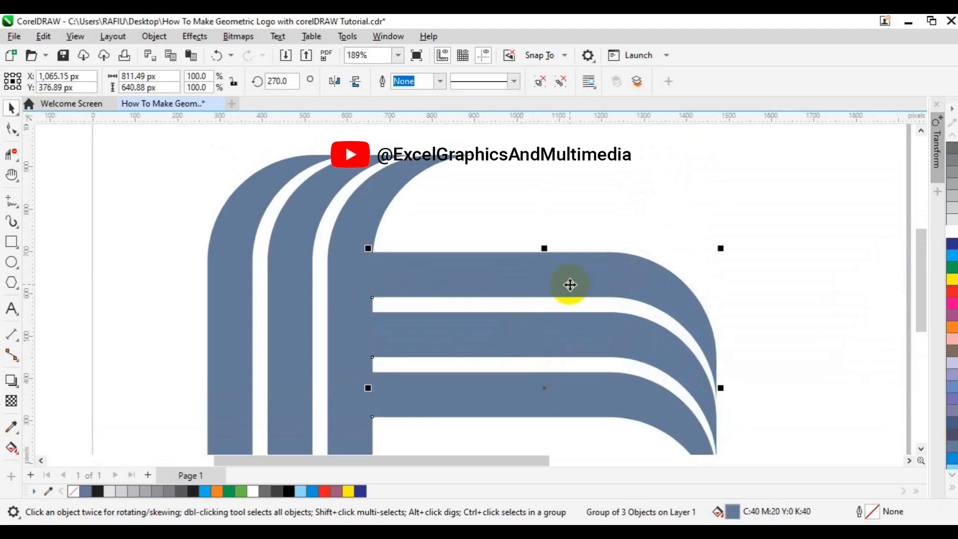
Step: Ungroup the three vertical curved strips into separate objects
click(346, 378)
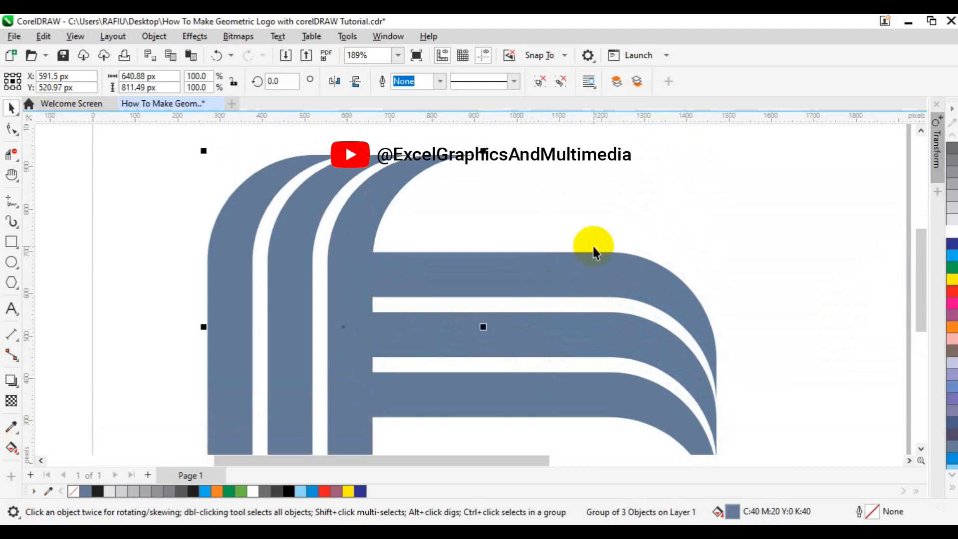
click(562, 83)
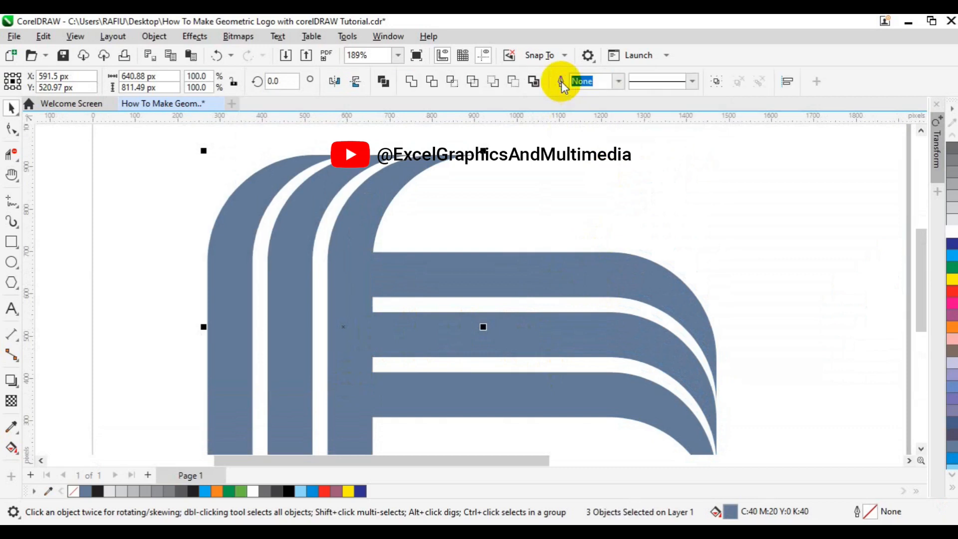
Step: Make a light grey (K:20) copy of the rightmost vertical strip and mirror it horizontally
click(358, 275)
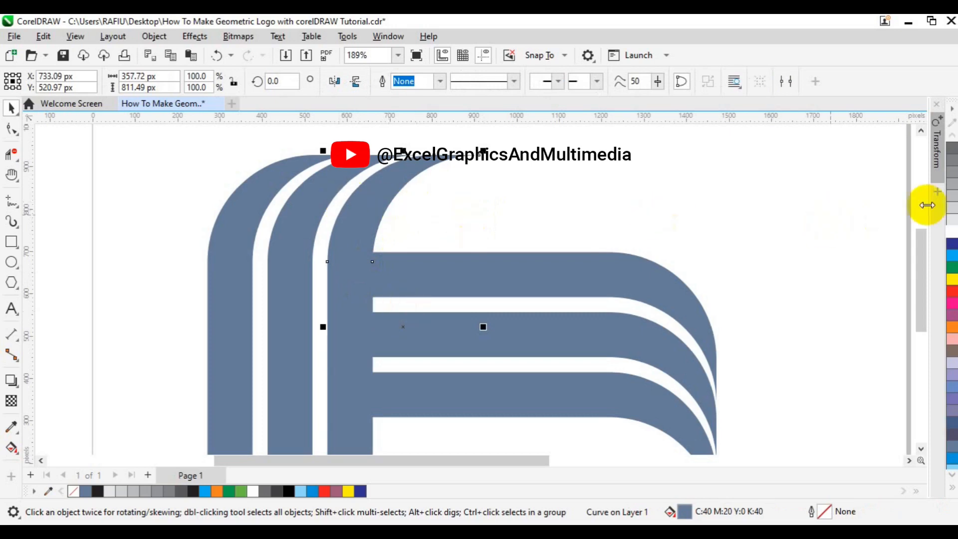
click(951, 206)
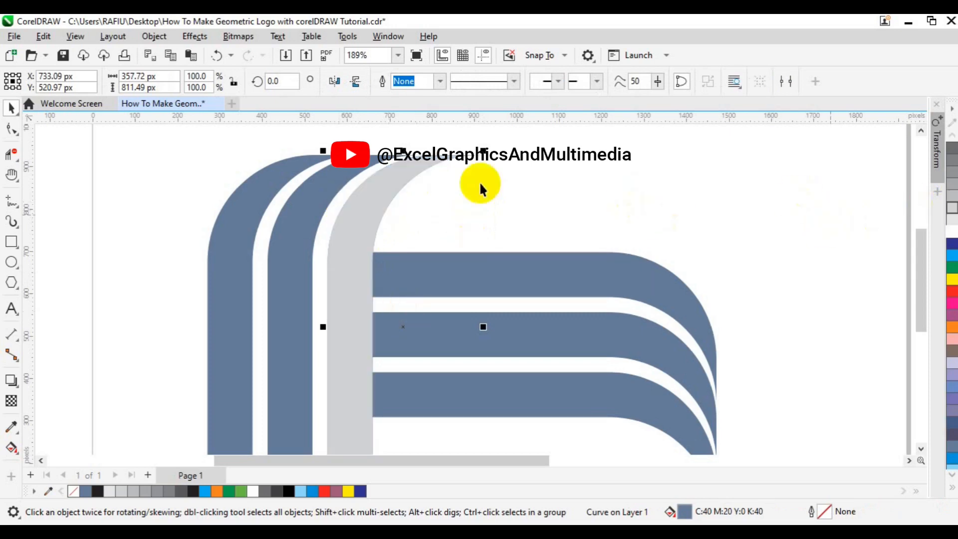
click(350, 88)
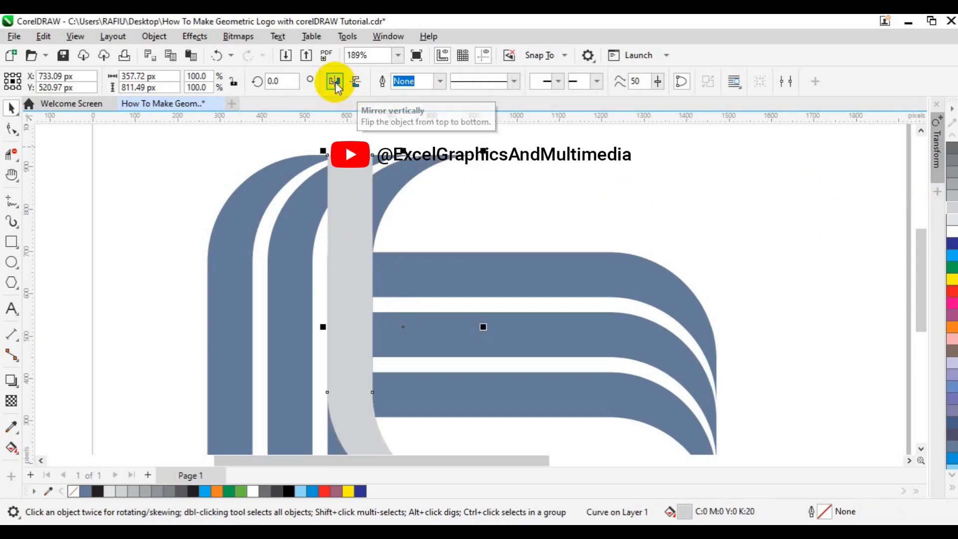
click(335, 83)
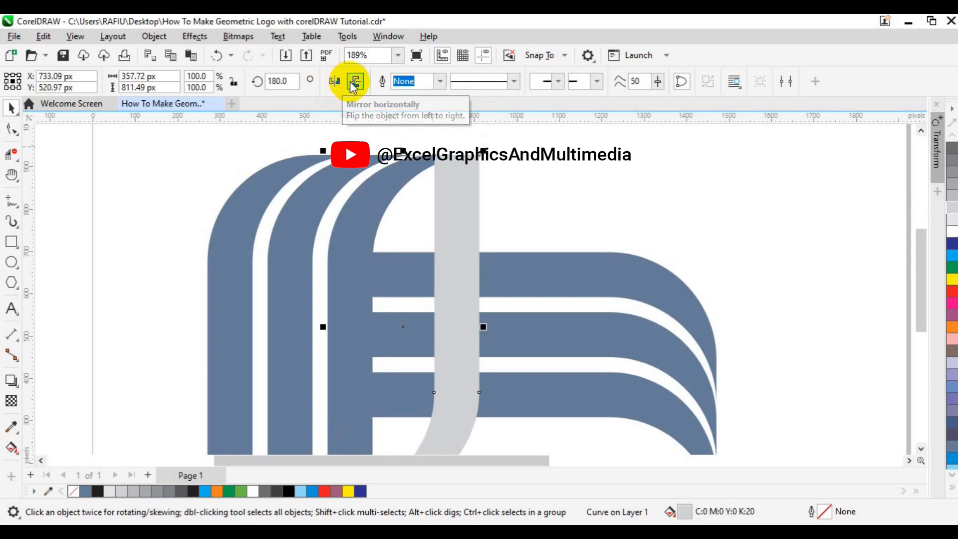
click(353, 87)
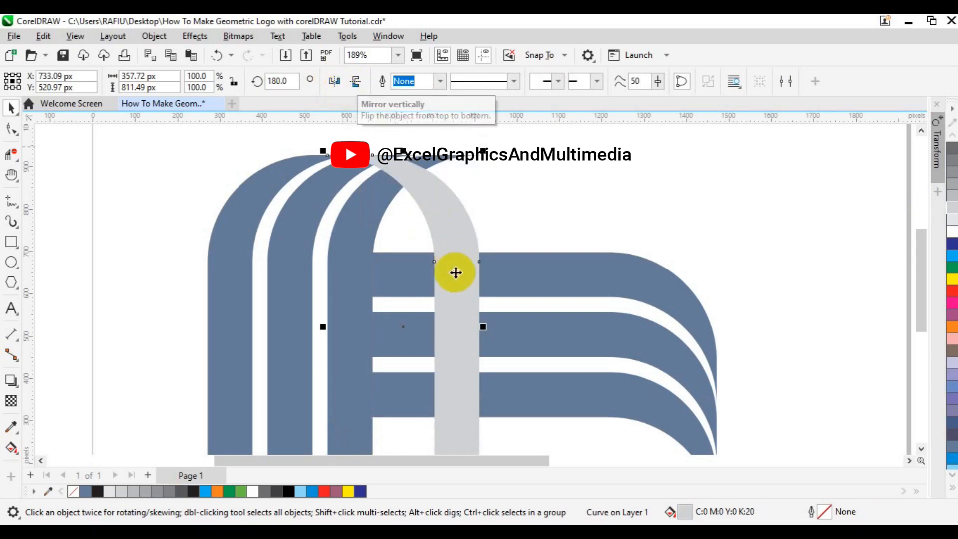
Step: Move the mirrored strip right to about X 1,066 px, and give it a black 2 px outline without fill
click(501, 274)
drag(501, 275, 612, 281)
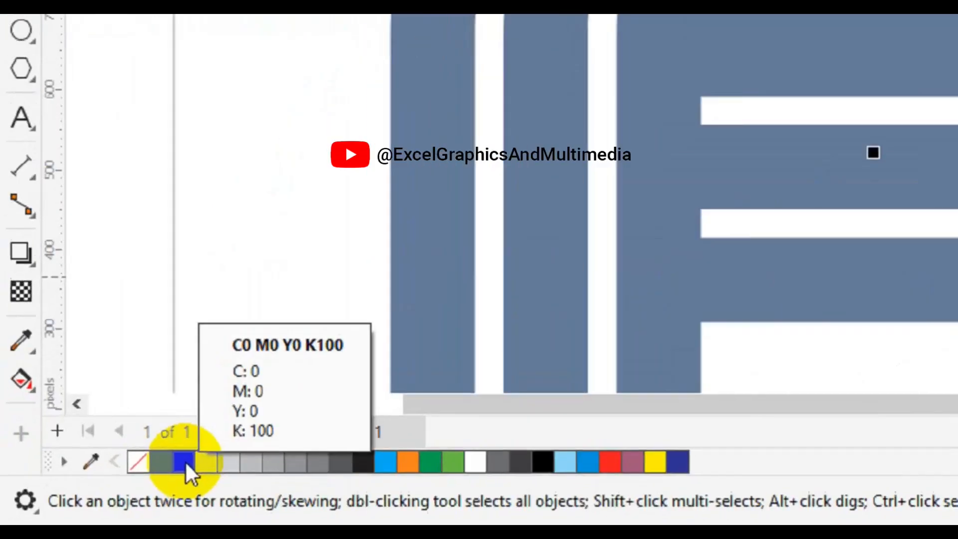
click(186, 462)
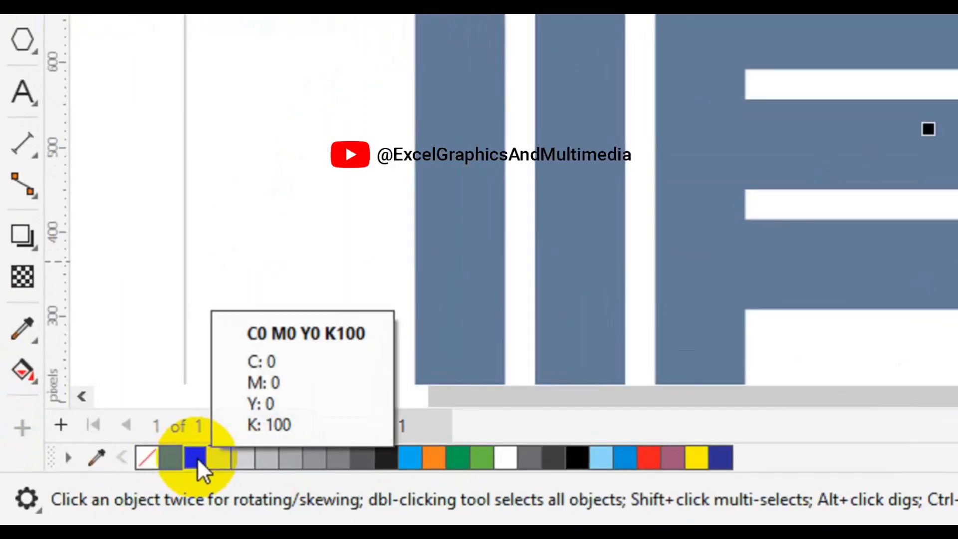
click(149, 458)
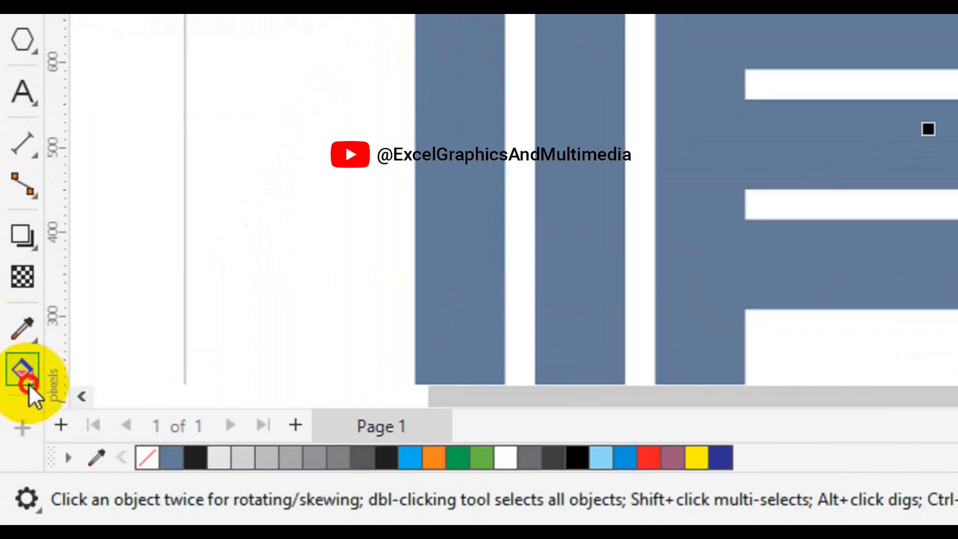
Step: Smart-fill the outlined strip's curved section above the horizontal strips and remove the new shape's outline
click(15, 454)
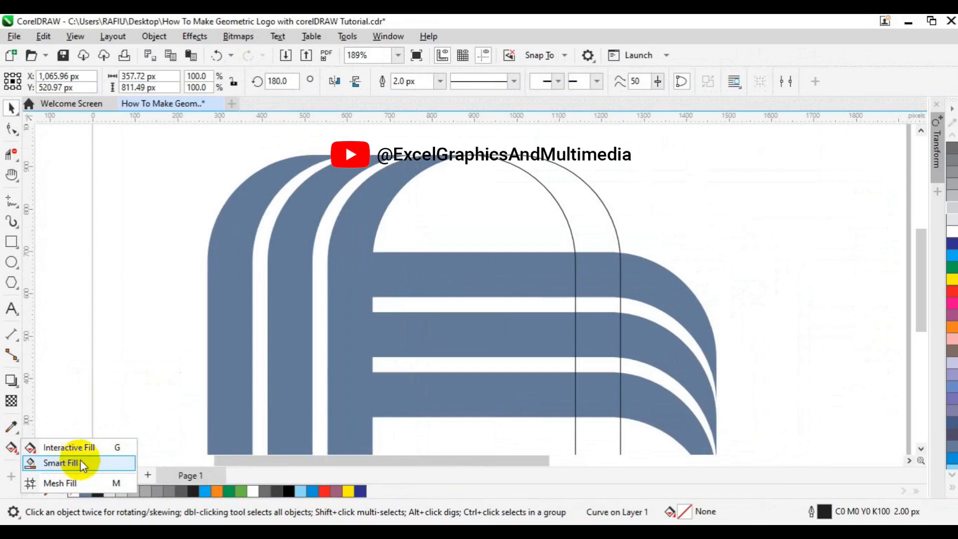
click(80, 463)
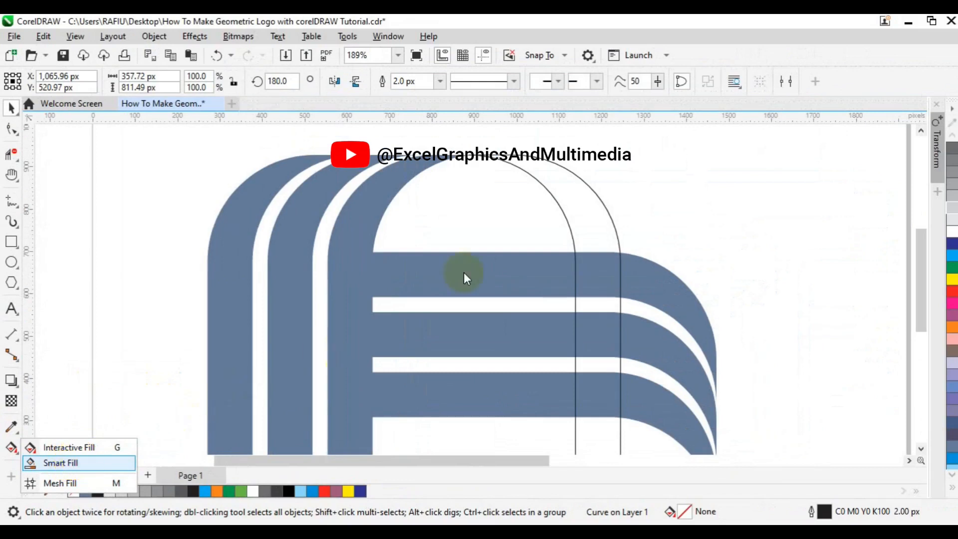
click(582, 224)
key(space)
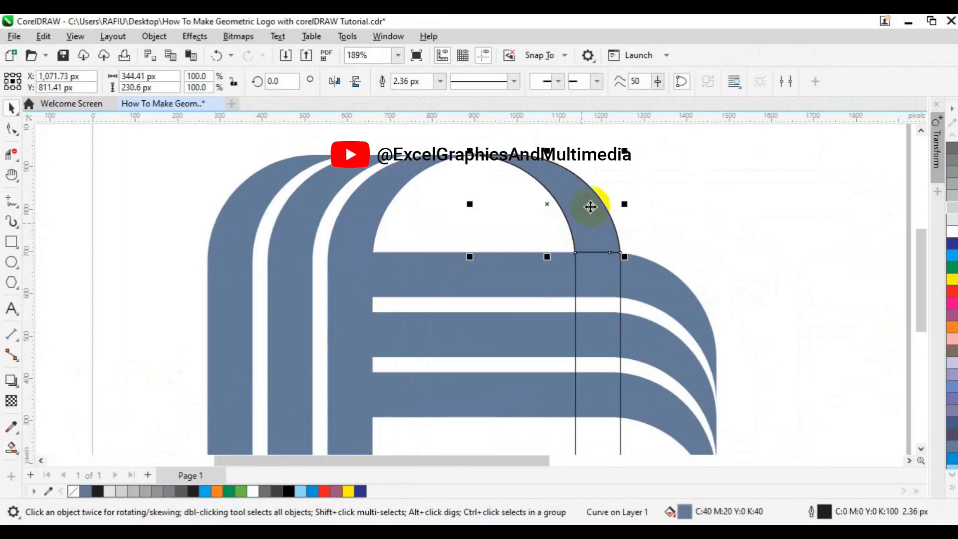
right_click(76, 492)
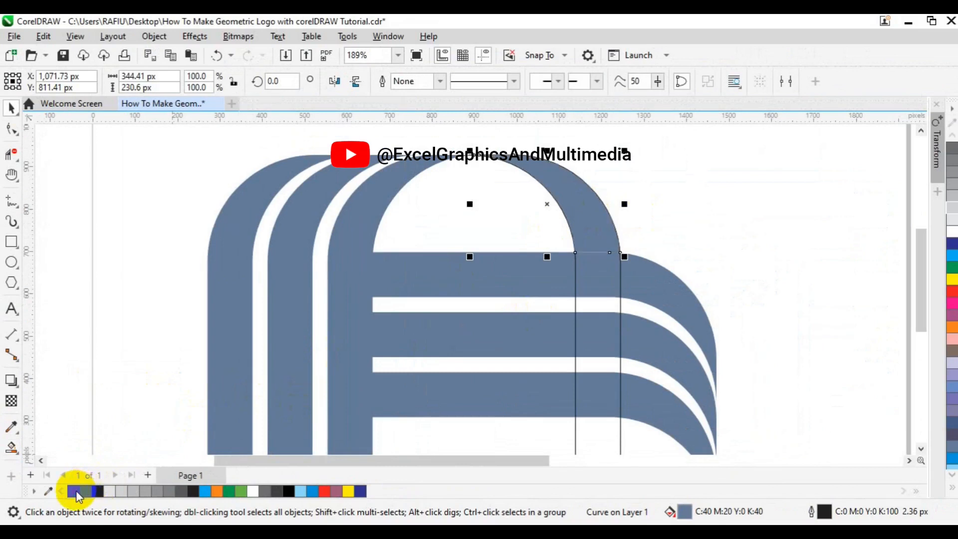
Step: Delete the group of three horizontal strips and the unfilled outlined strip
click(457, 330)
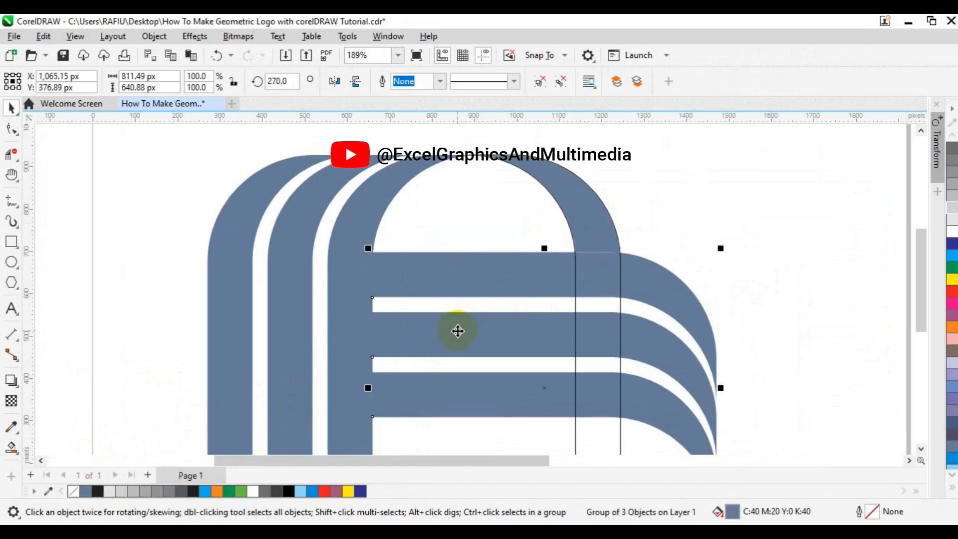
key(Delete)
click(577, 364)
key(Delete)
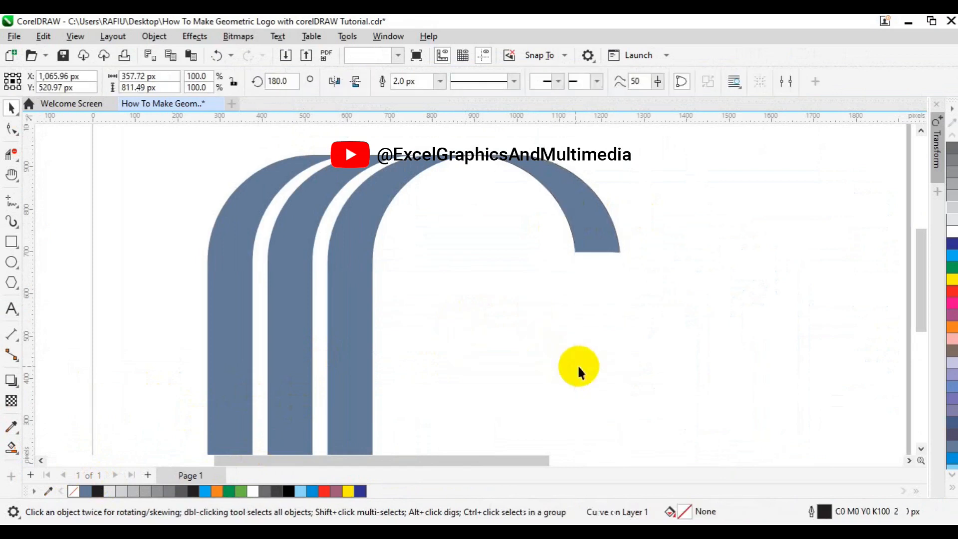
Step: Apply a linear fountain fill to the leftmost vertical strip, running from its upper curve down to near its lower end
scroll(577, 364, down, 2)
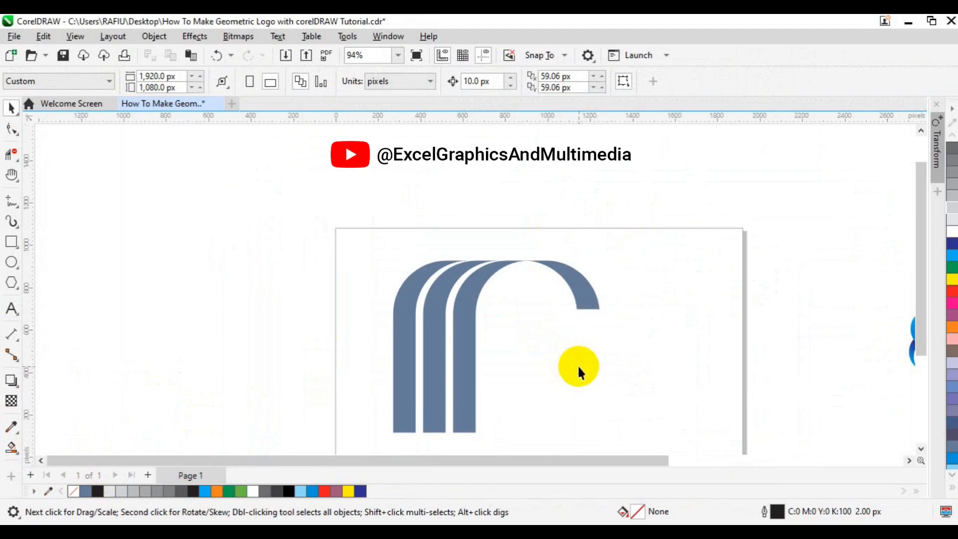
key(h)
drag(608, 387, 557, 345)
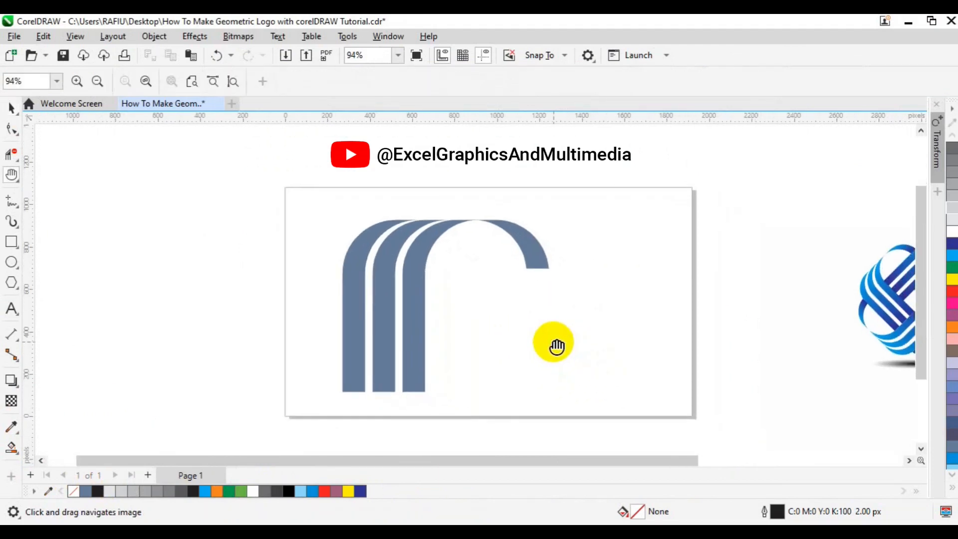
key(space)
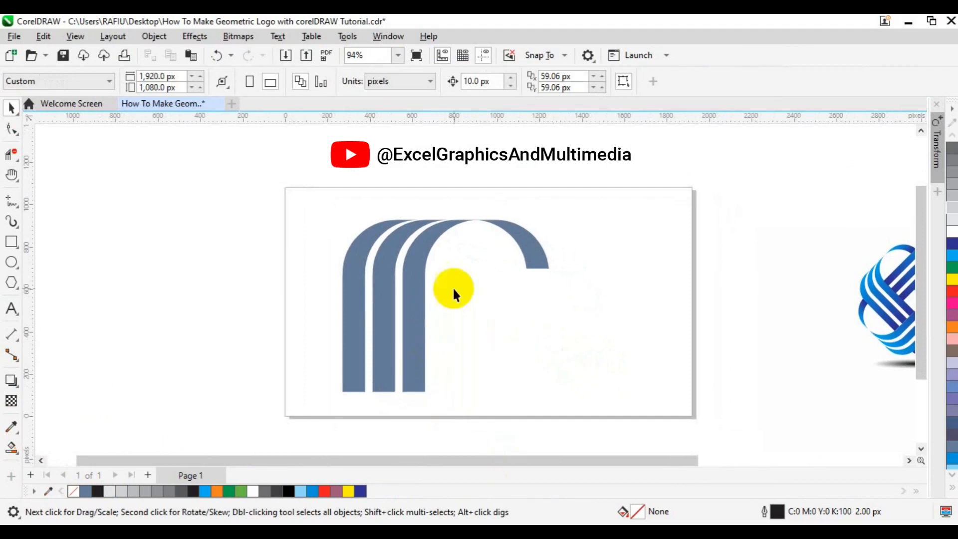
click(388, 352)
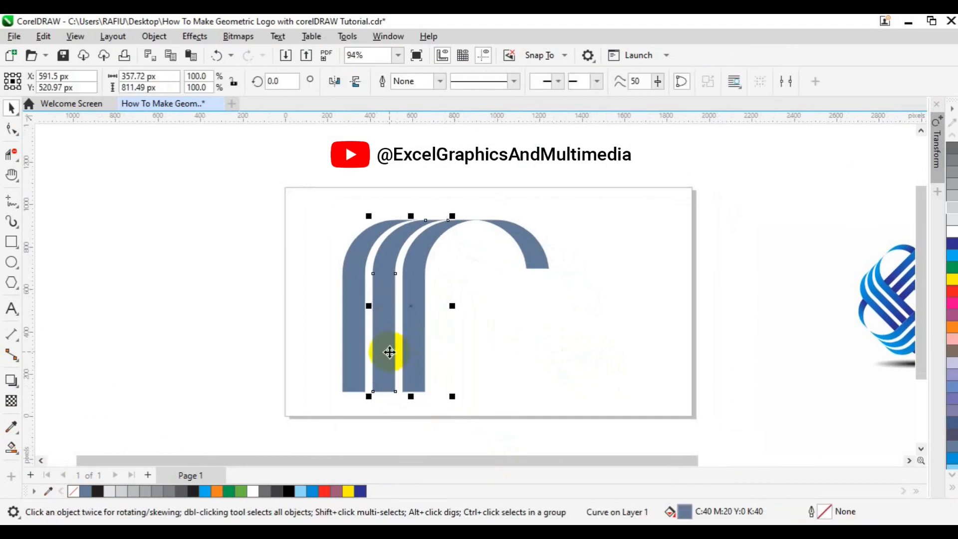
click(346, 347)
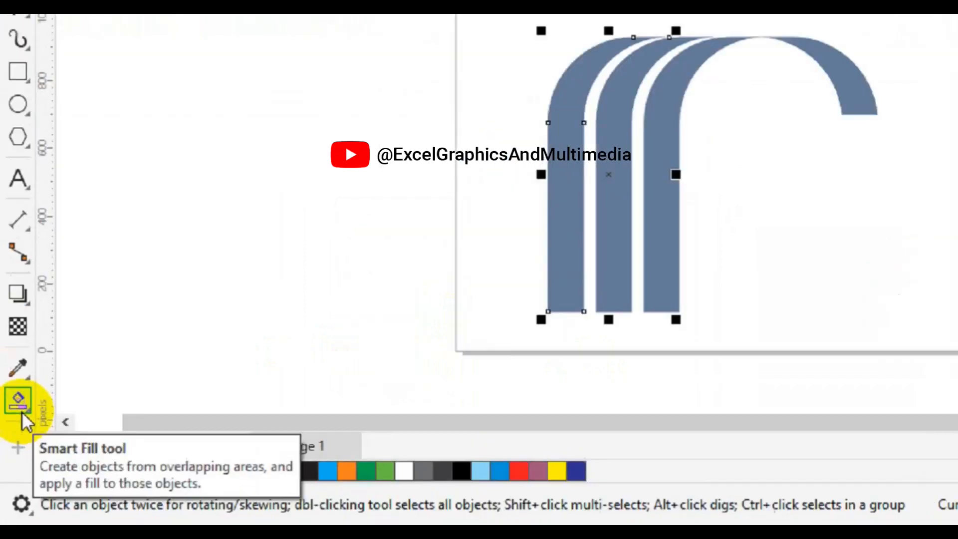
click(23, 411)
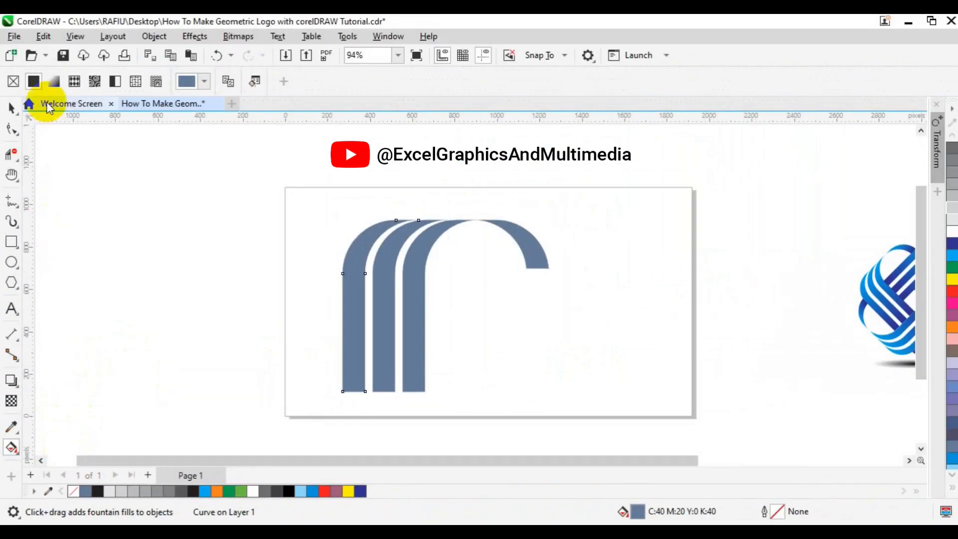
click(53, 83)
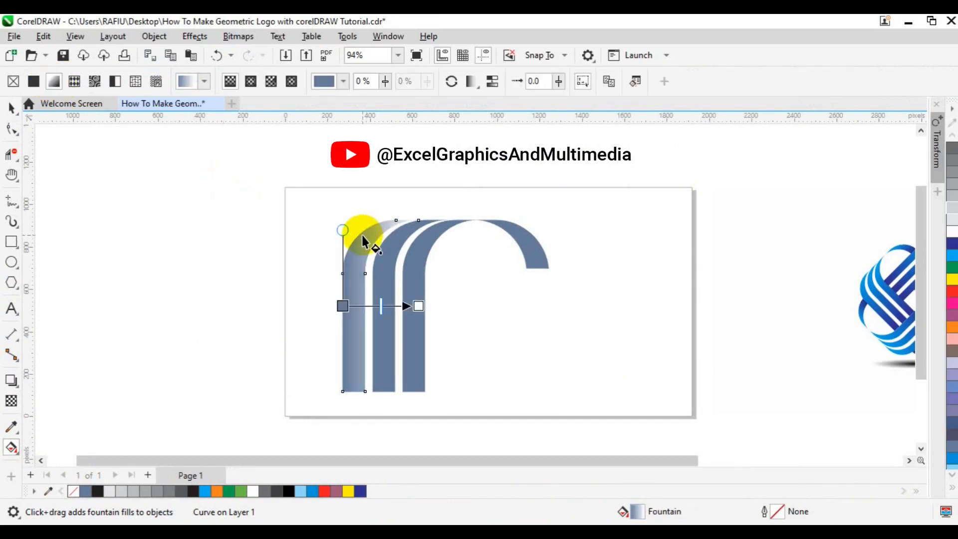
drag(362, 237, 355, 377)
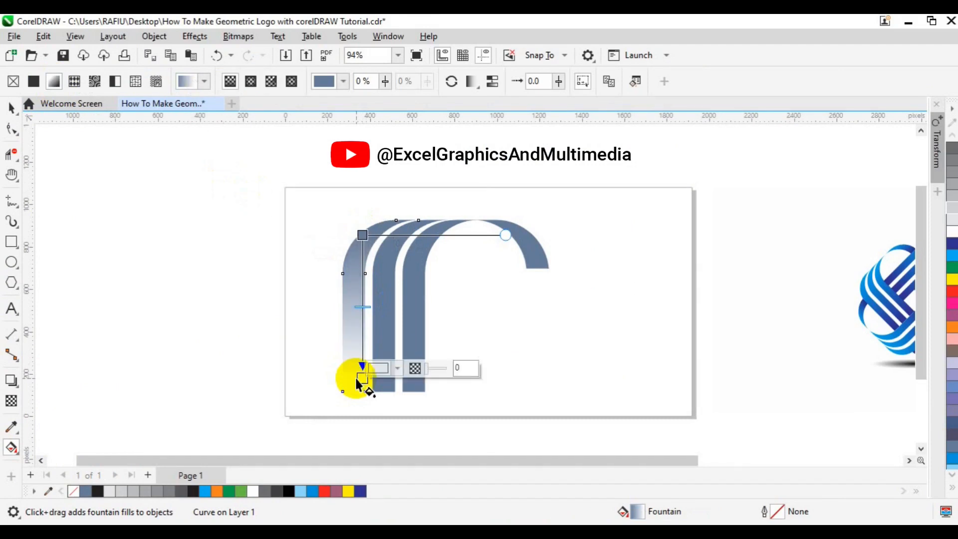
Step: Set the gradient's lower end colour to the palette's Blue (C:100 M:100 Y:0 K:0)
click(397, 373)
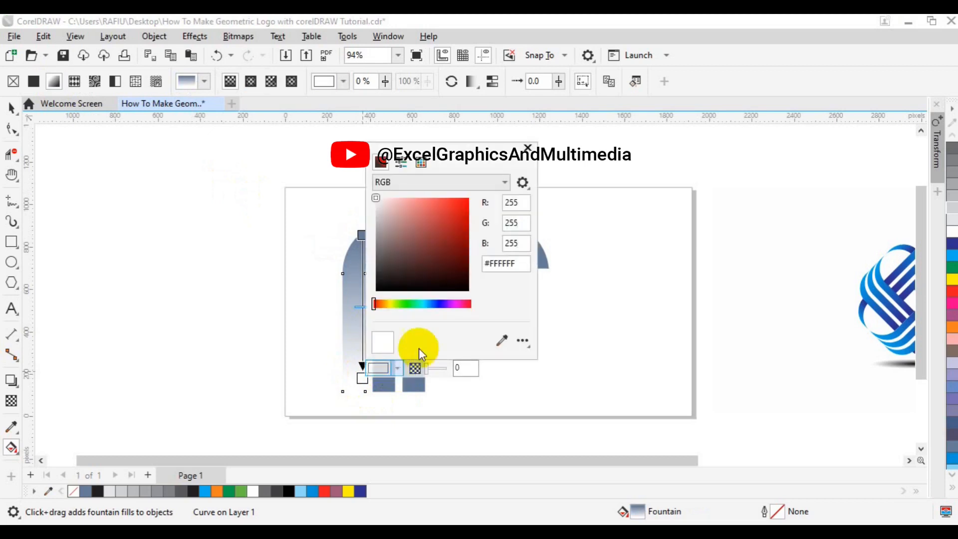
click(504, 341)
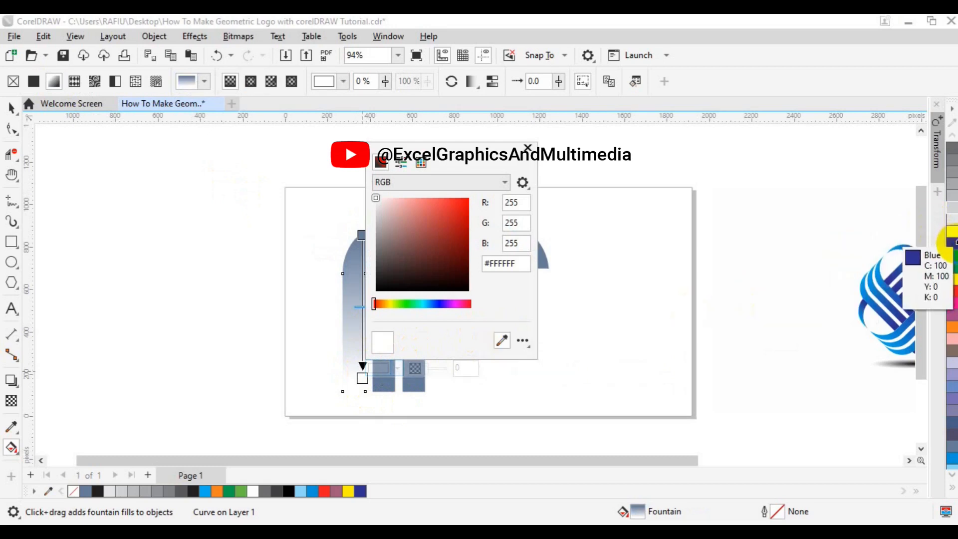
click(956, 243)
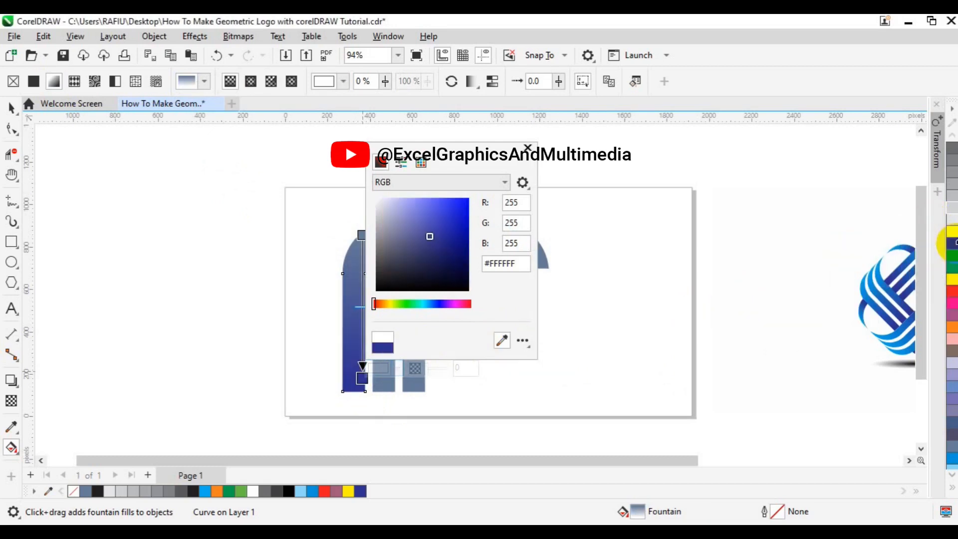
click(362, 378)
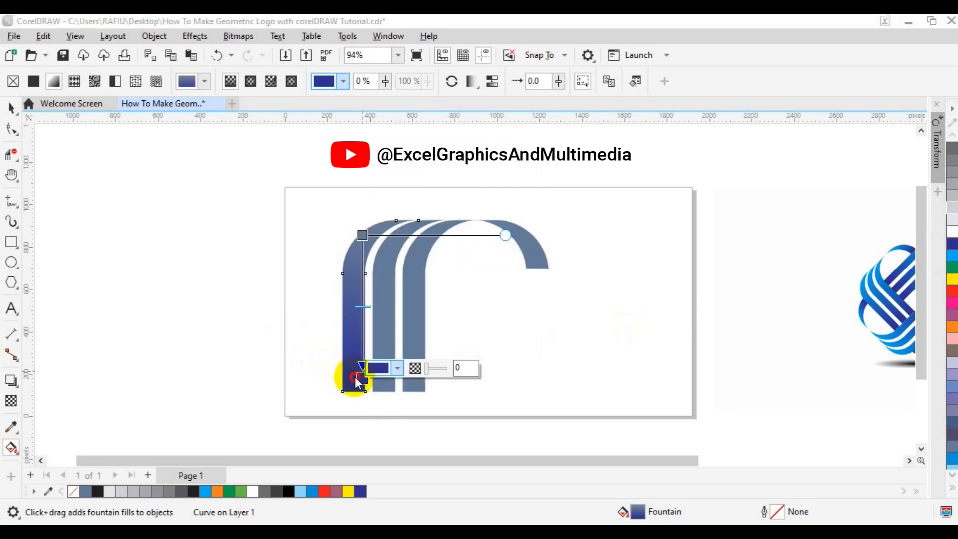
Step: Set the gradient's upper start colour to cyan sampled from the colour palette
click(363, 234)
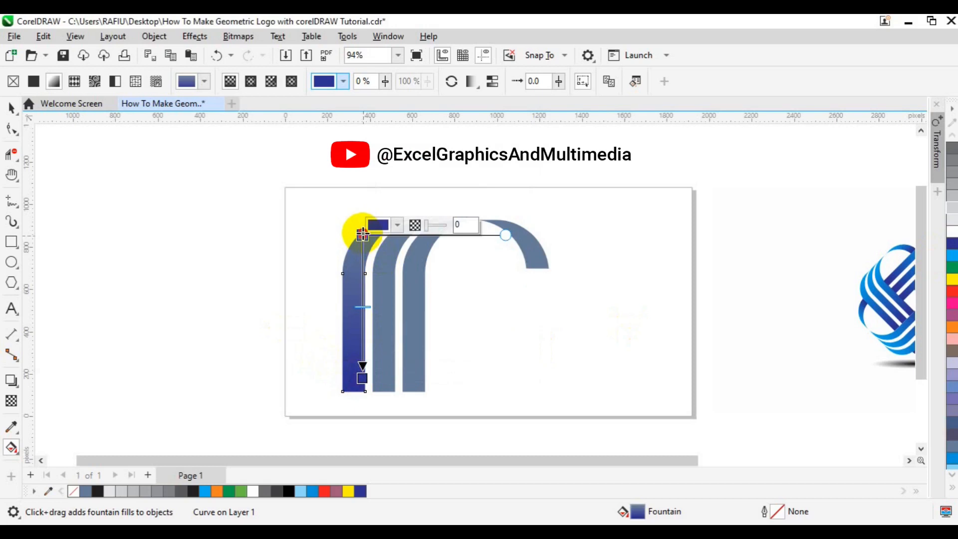
click(399, 225)
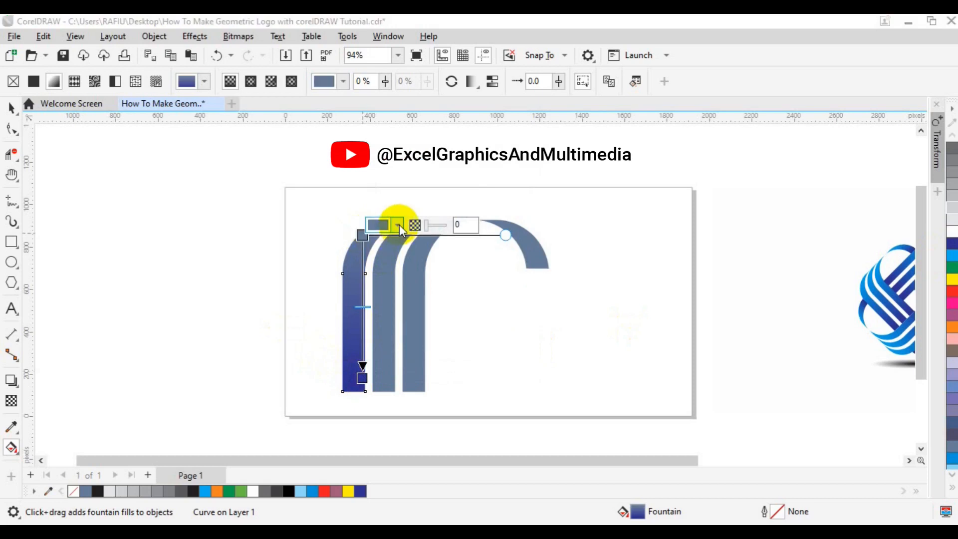
click(381, 253)
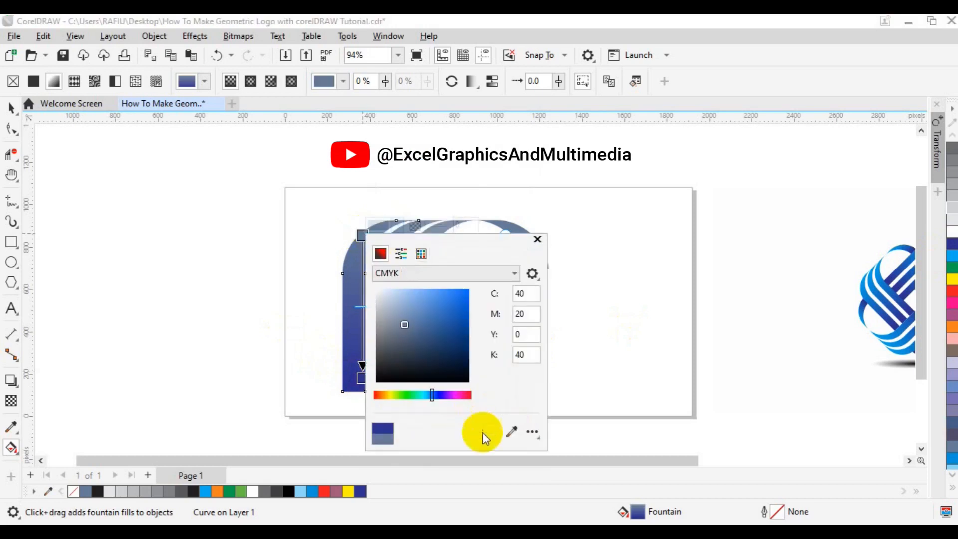
click(512, 435)
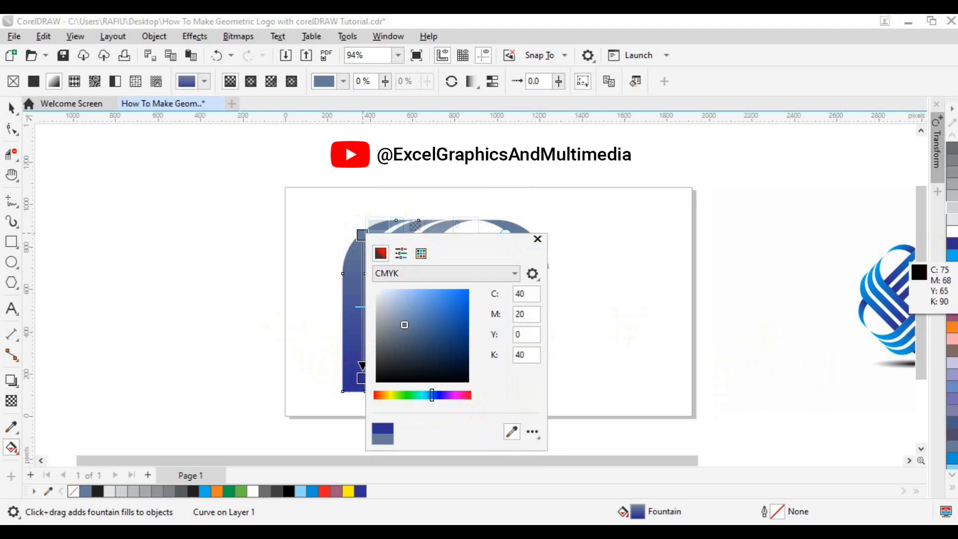
click(953, 257)
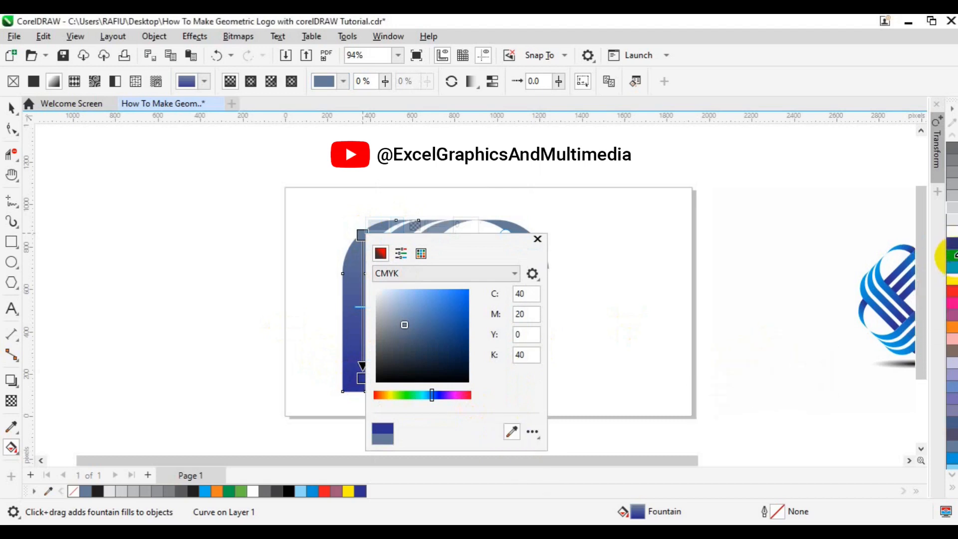
click(453, 219)
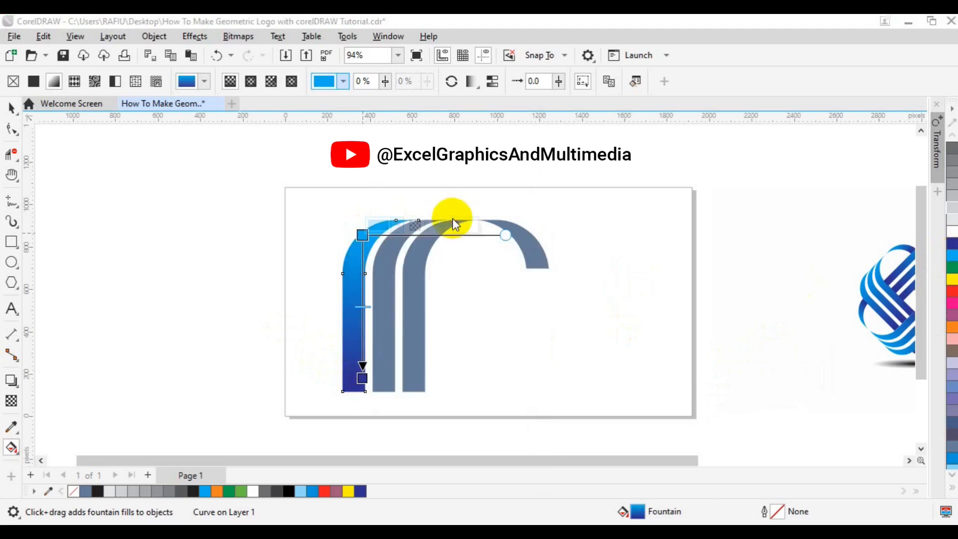
Step: Copy the leftmost strip's cyan-to-blue gradient fill onto the middle vertical strip
click(380, 322)
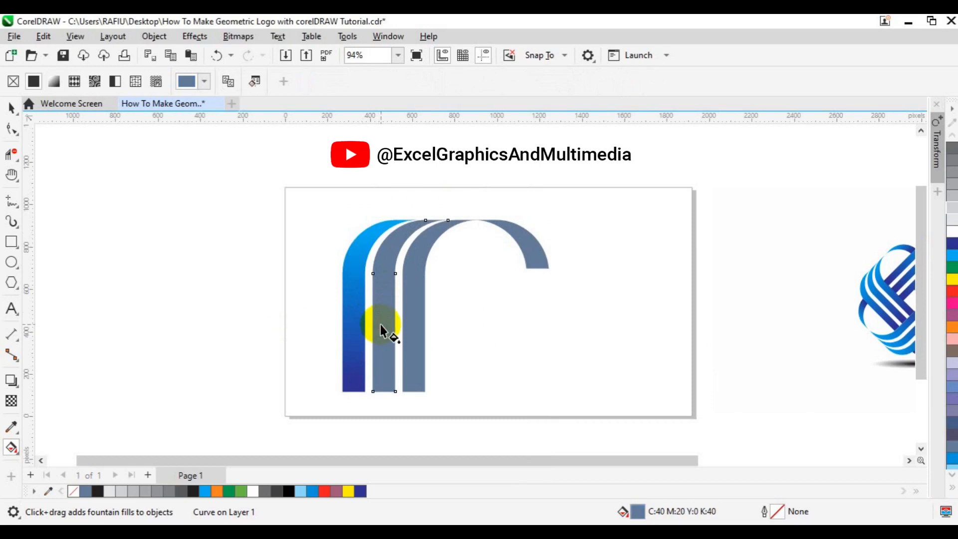
click(230, 86)
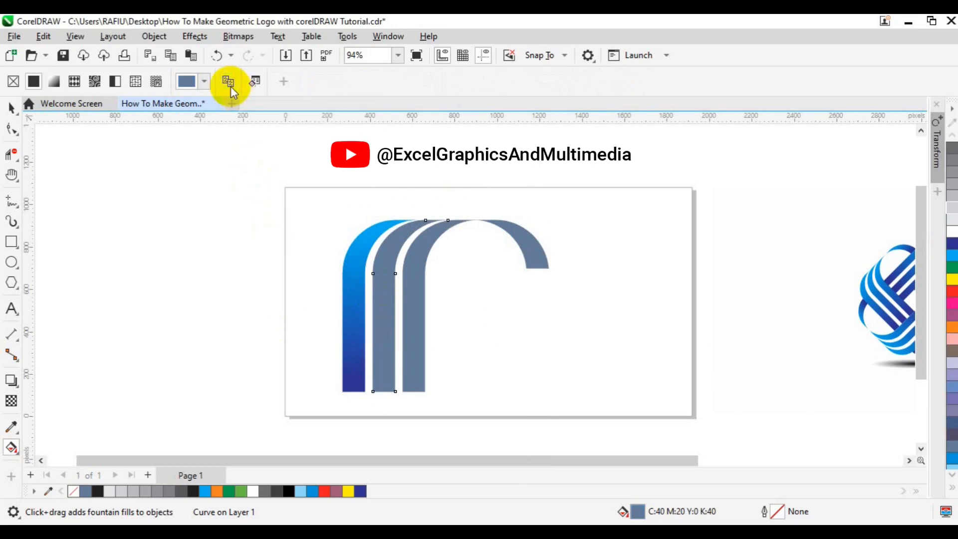
click(348, 283)
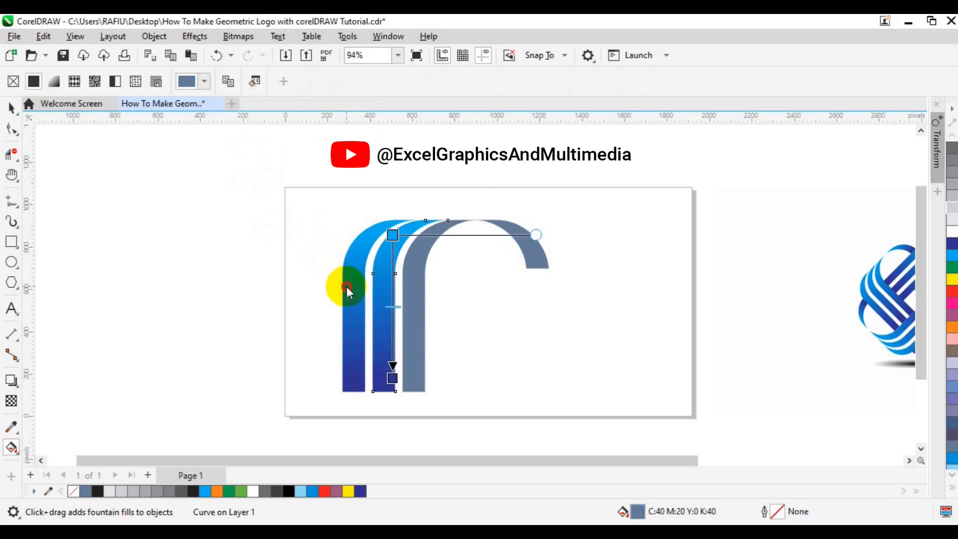
Step: Copy the cyan-to-blue gradient fill onto the third vertical strip and the short curved end piece
click(417, 368)
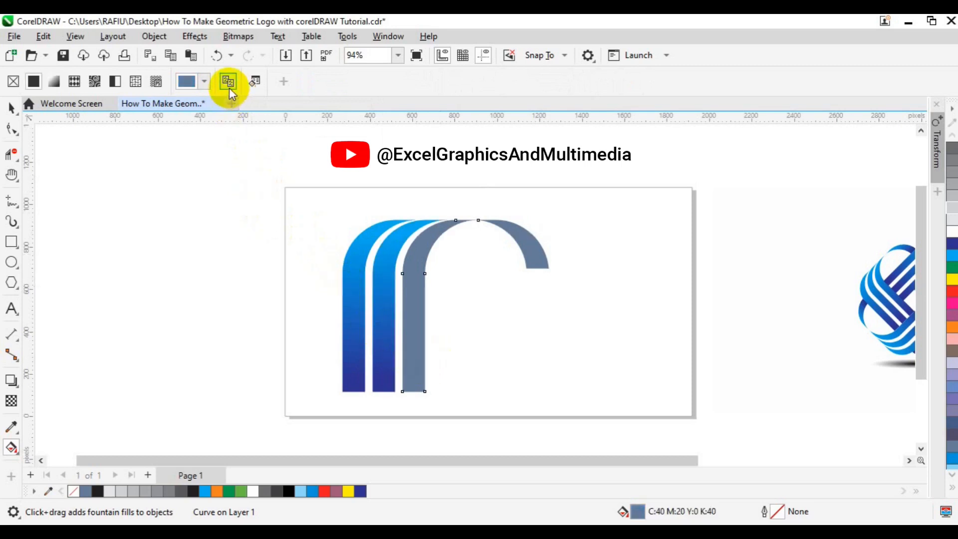
click(369, 272)
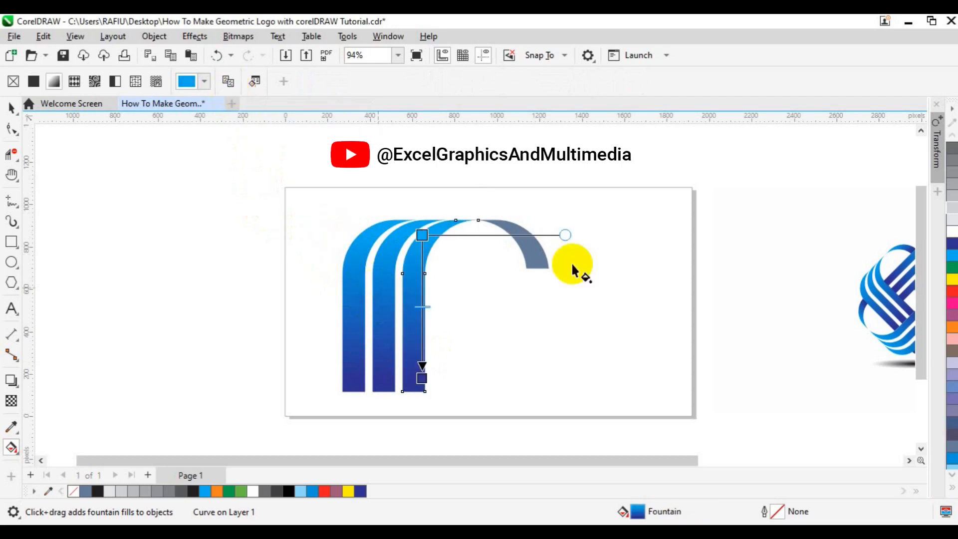
click(538, 262)
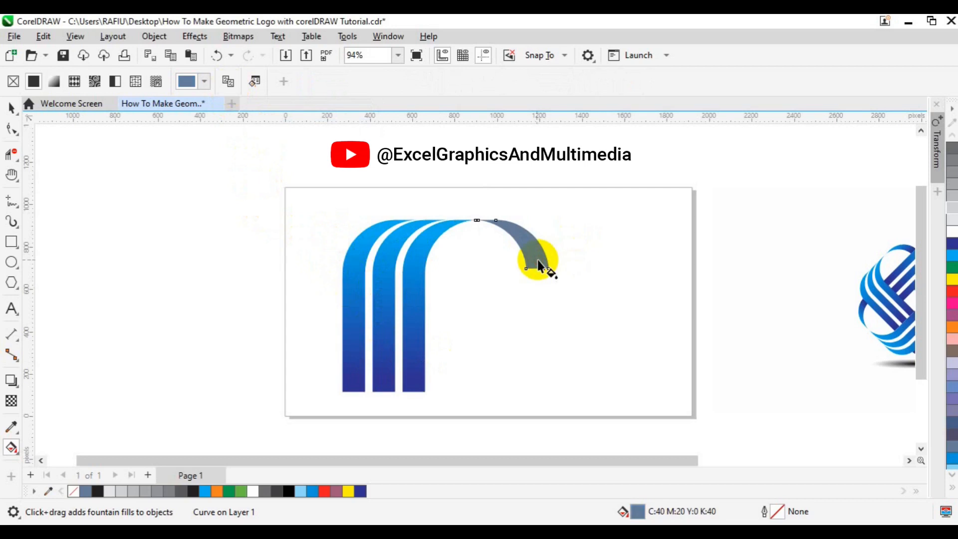
click(232, 84)
click(398, 266)
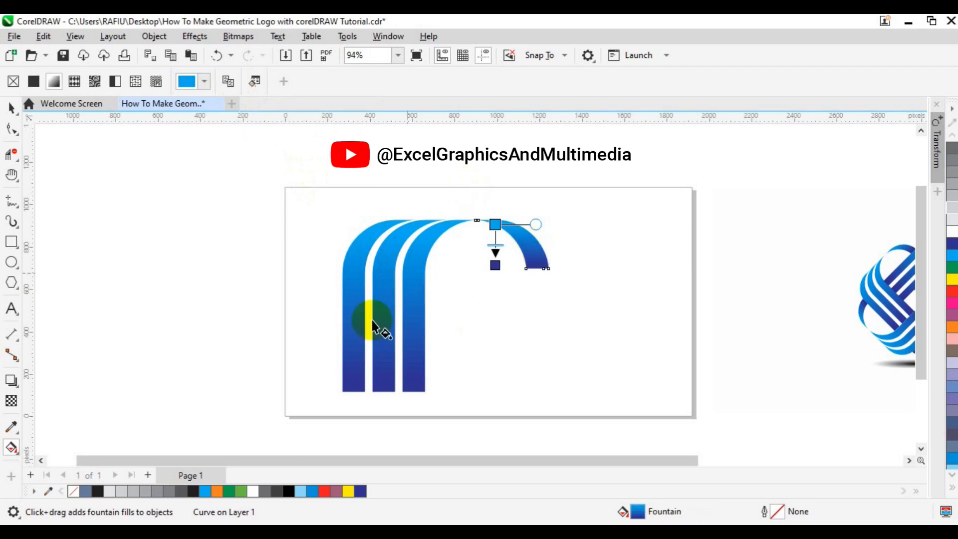
Step: Group the three vertical strips and the curved end piece into one object
key(space)
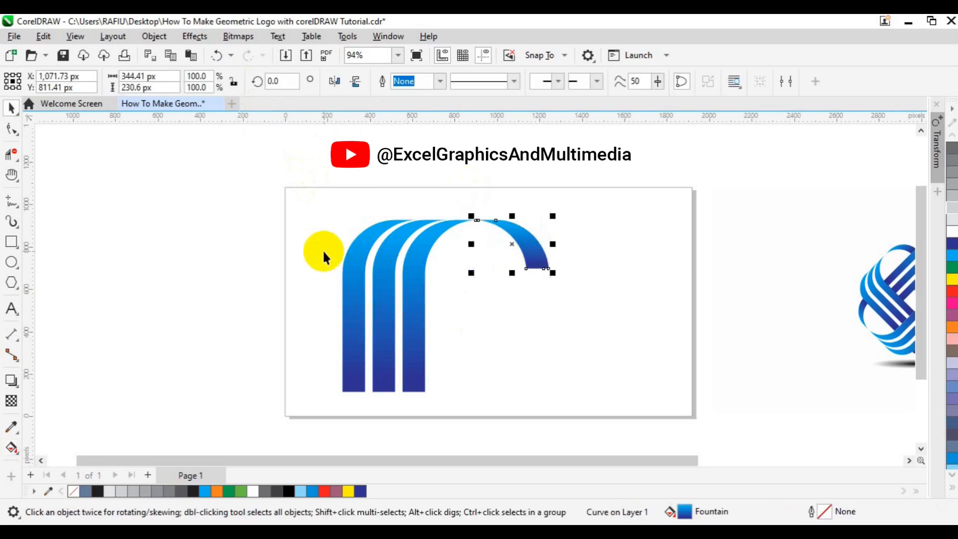
drag(297, 178, 578, 412)
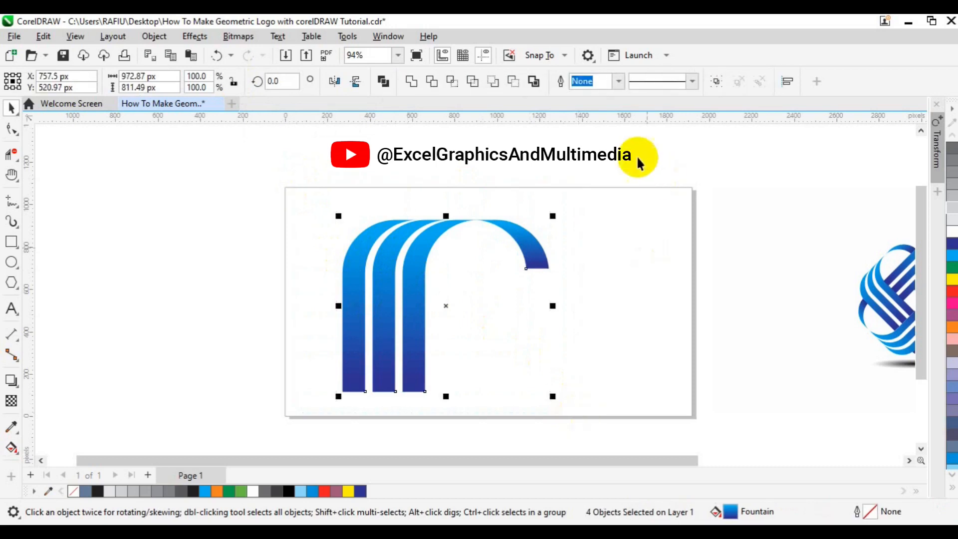
click(717, 82)
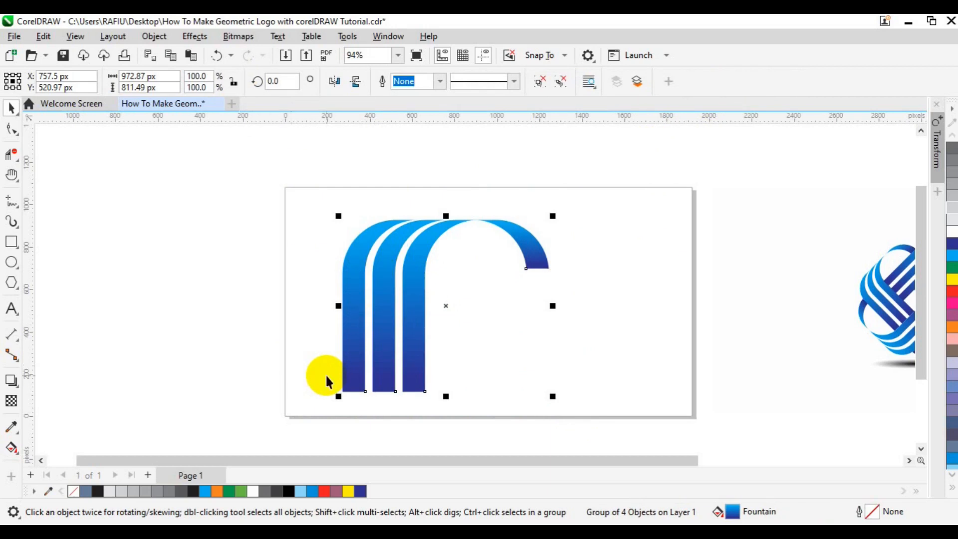
Step: Create a copy of the strip group rotated to 270 degrees about its centre
click(447, 310)
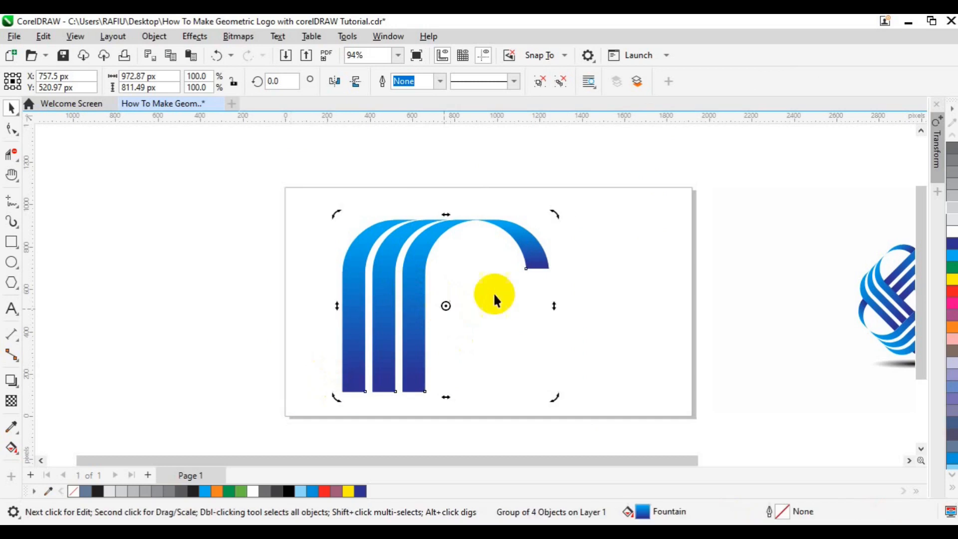
mouse_move(554, 209)
mouse_down()
mouse_move(584, 276)
mouse_move(570, 379)
mouse_move(521, 412)
mouse_up()
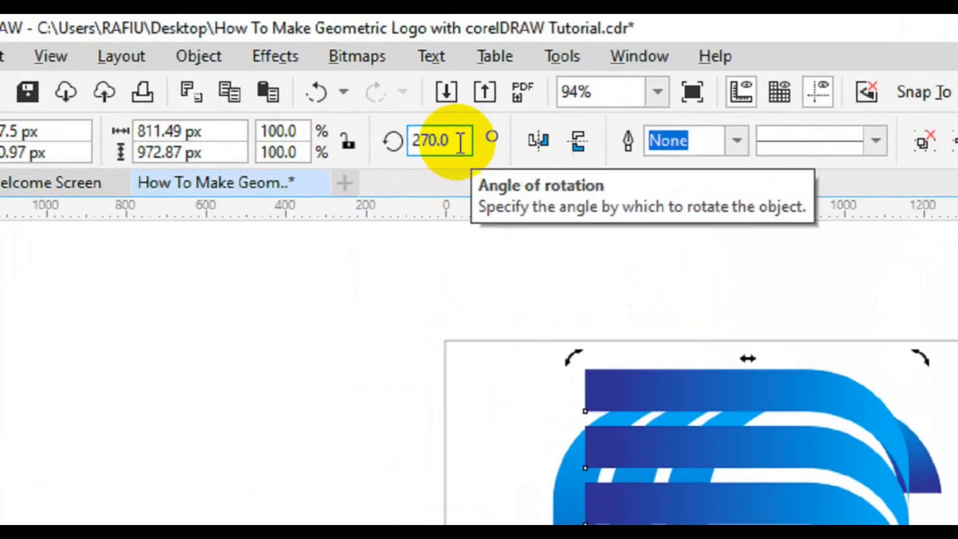
drag(294, 82, 266, 83)
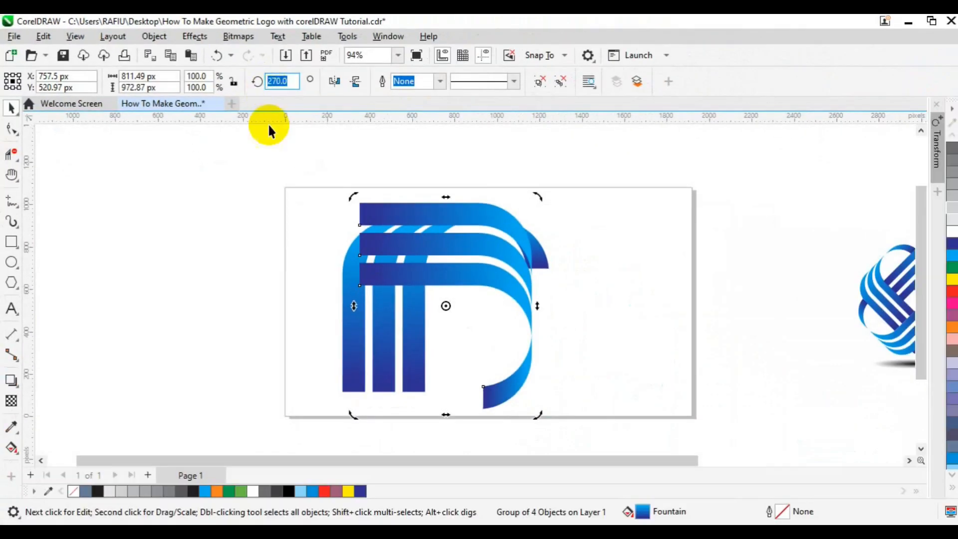
Step: Fit the 270-degree copy with its strip ends against the third vertical strip and its upper edge under the curved end piece
click(417, 273)
drag(418, 272, 483, 333)
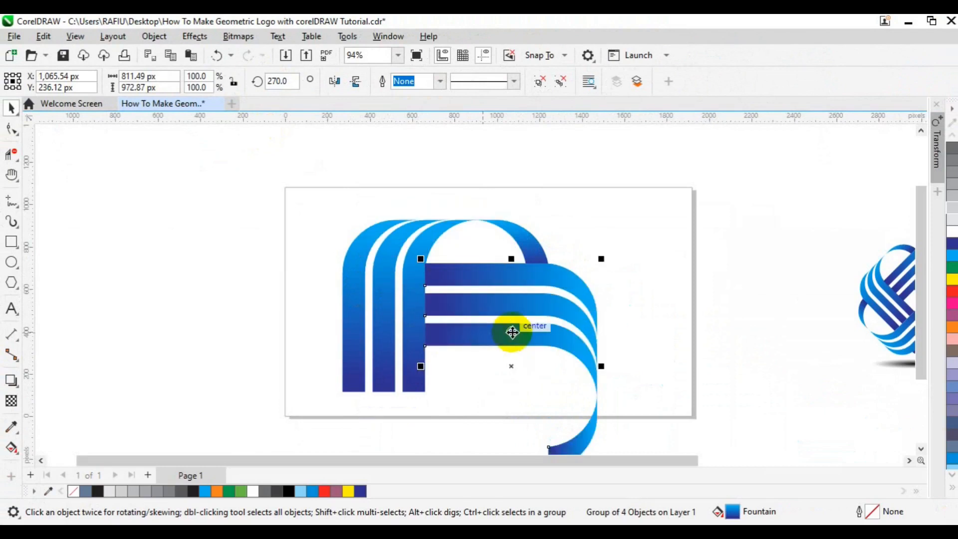
scroll(513, 332, up, 2)
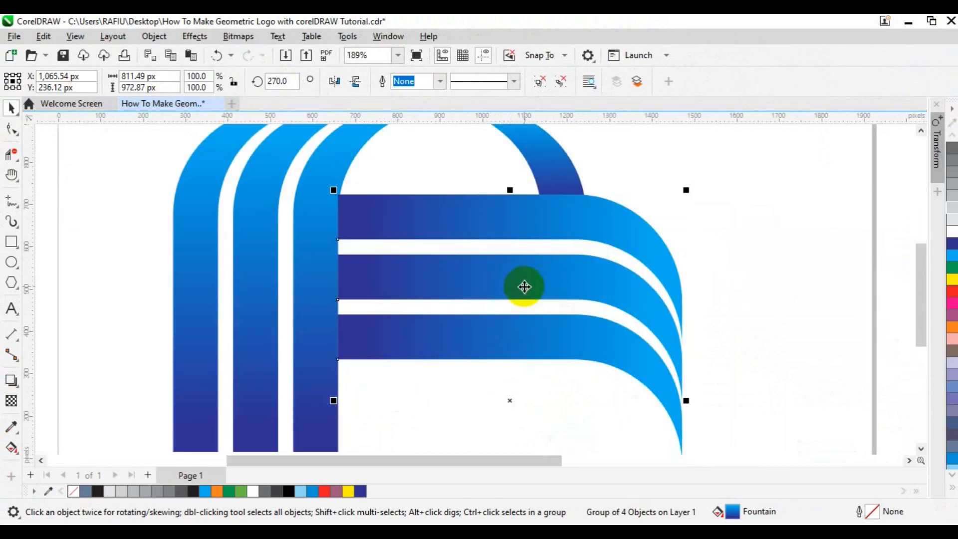
drag(524, 288, 523, 299)
click(523, 298)
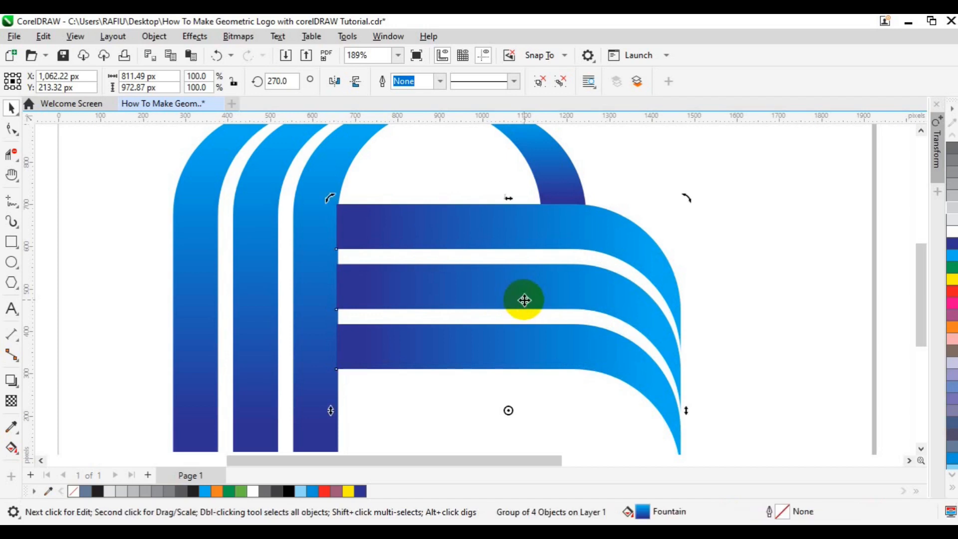
key(Right)
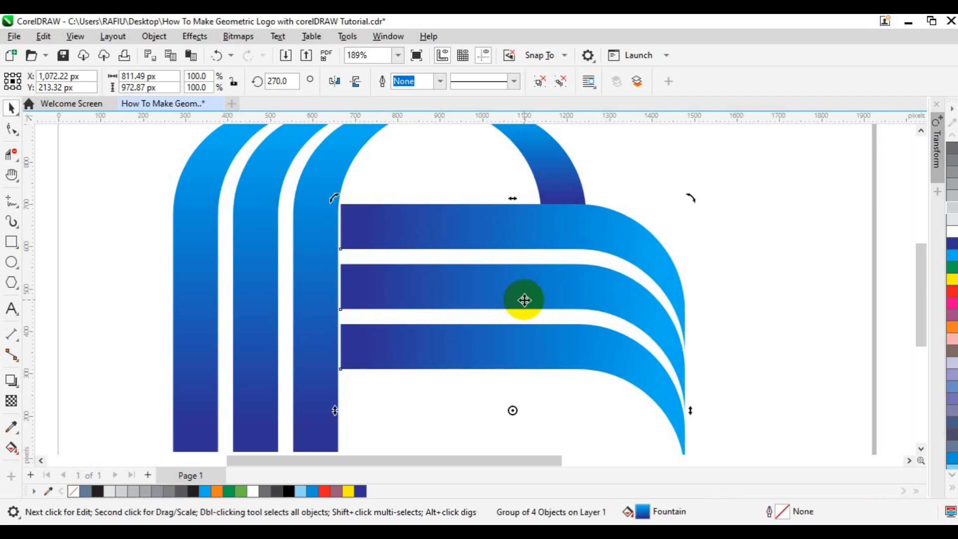
click(582, 302)
drag(577, 304, 579, 298)
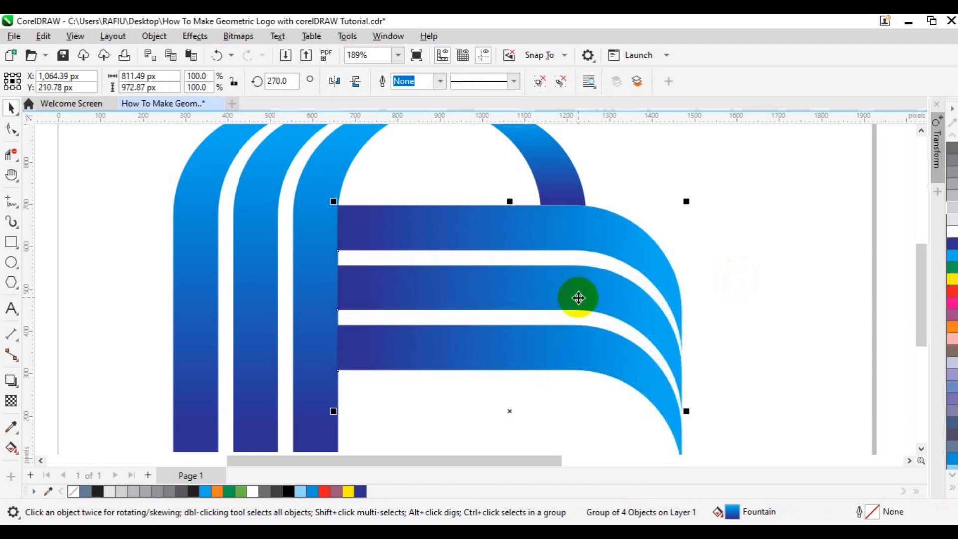
Step: Create a copy of the horizontal strip group rotated to 180 degrees about its centre
scroll(578, 298, down, 2)
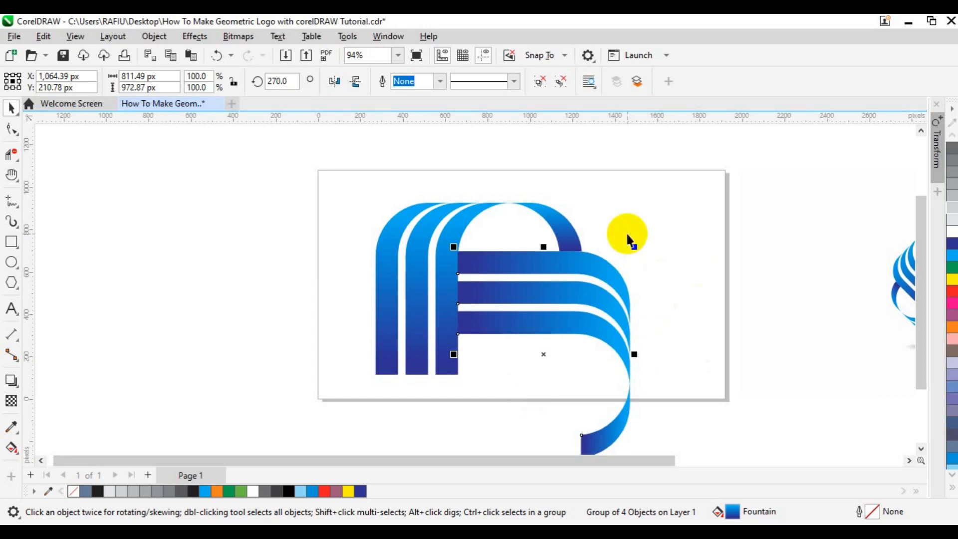
click(545, 350)
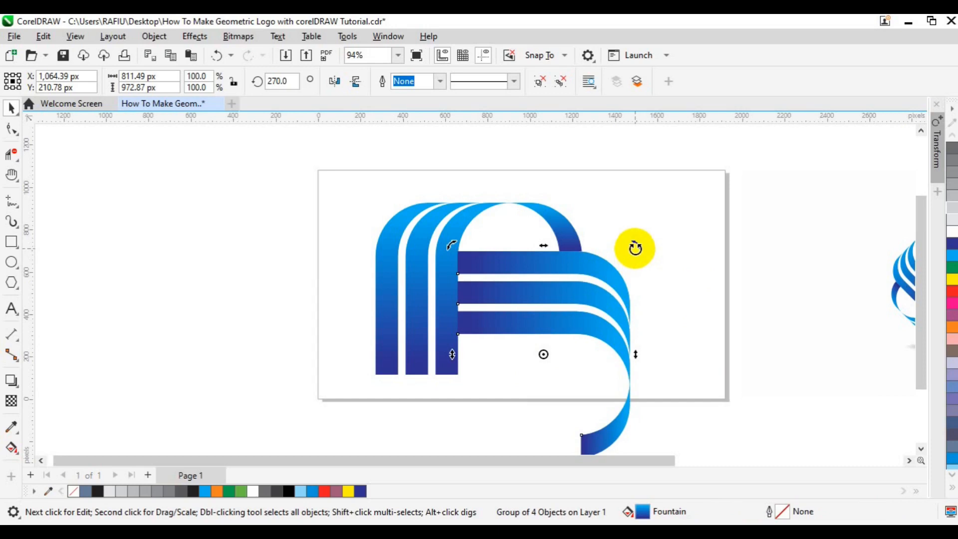
drag(635, 248, 585, 390)
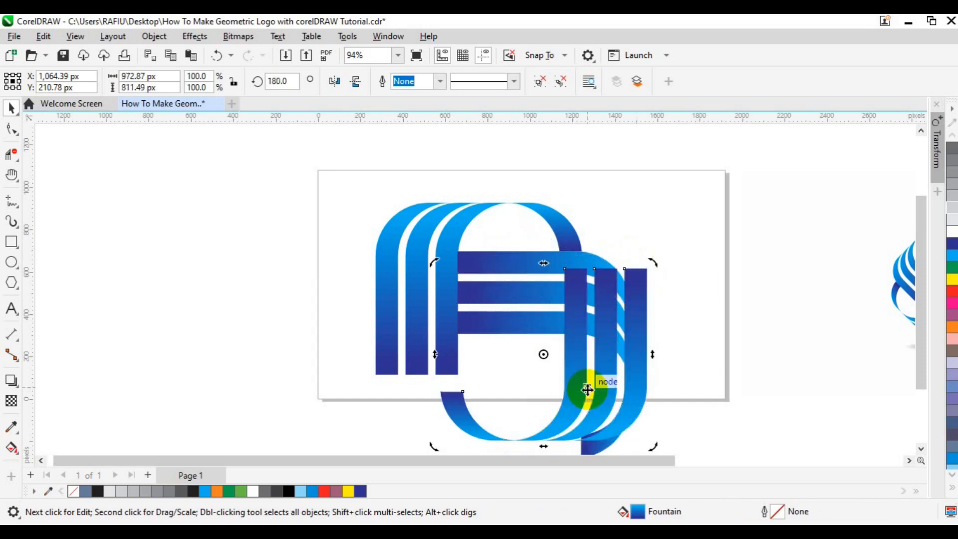
drag(297, 84, 253, 89)
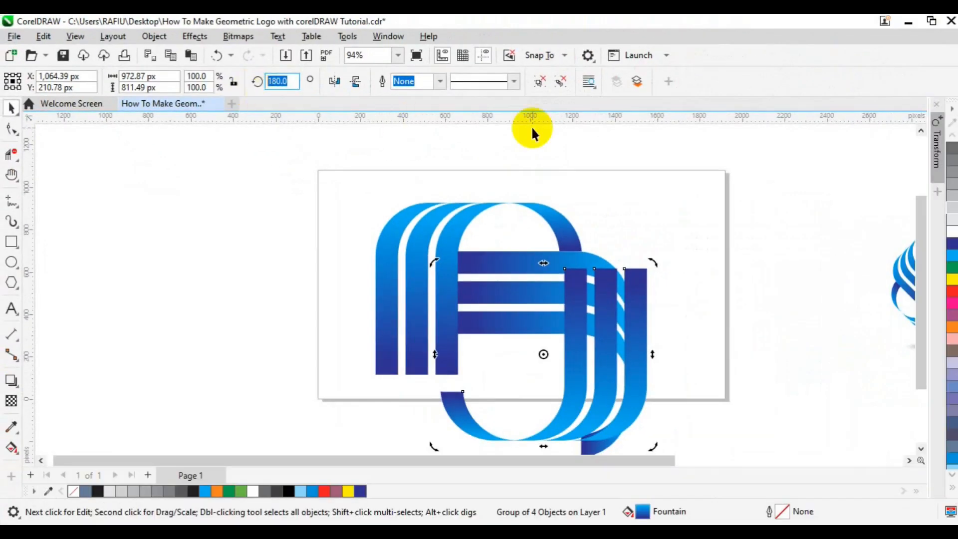
click(688, 212)
Step: Move the 180-degree copy so its strip ends meet the lower edge of the horizontal strips
drag(599, 387, 535, 436)
scroll(535, 437, down, 2)
drag(594, 419, 501, 342)
key(Right)
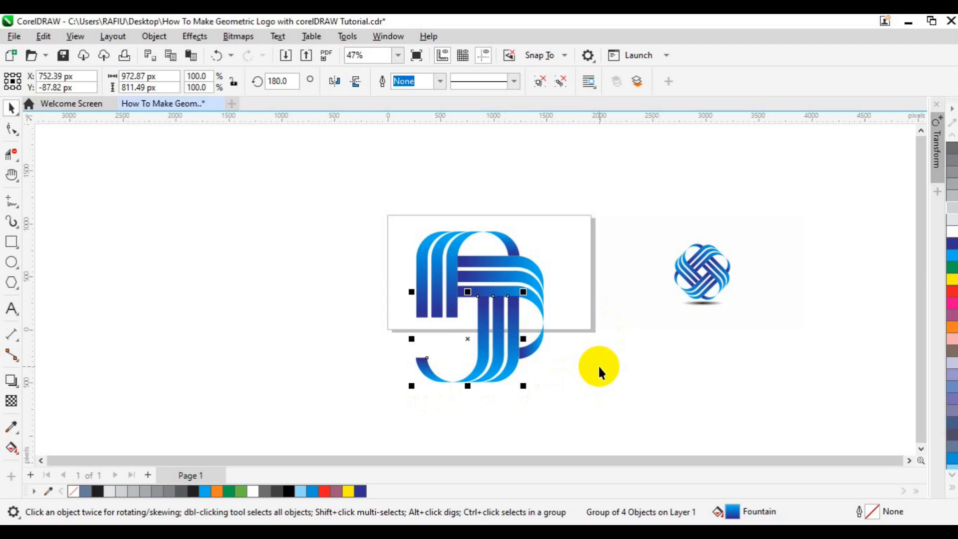
Step: Create a further copy of the 180-degree strip group and set its rotation angle to 90 degrees
click(472, 343)
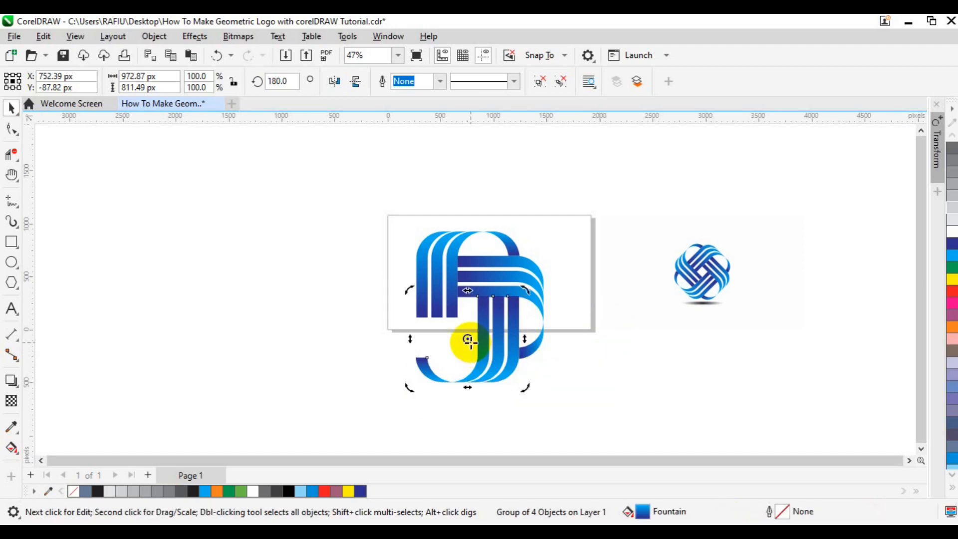
drag(529, 384, 457, 287)
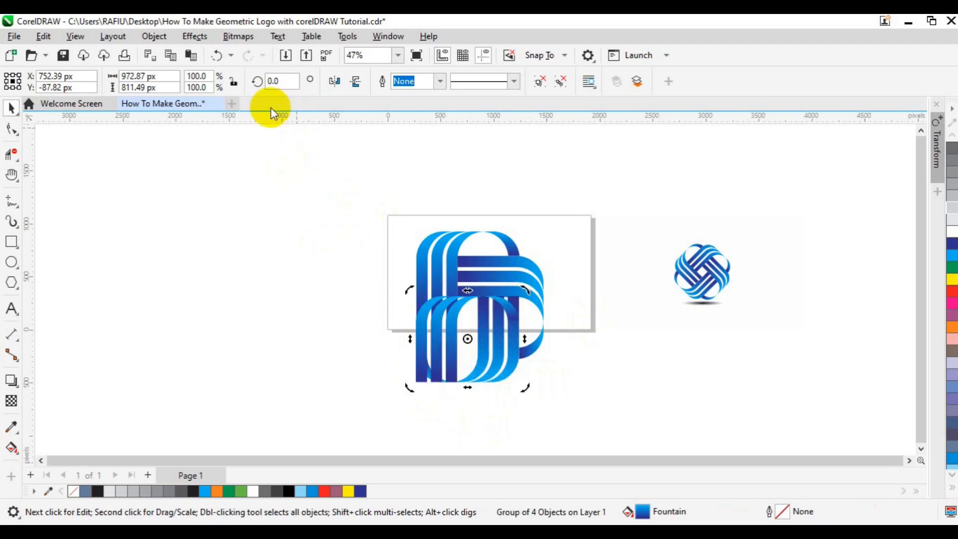
click(286, 85)
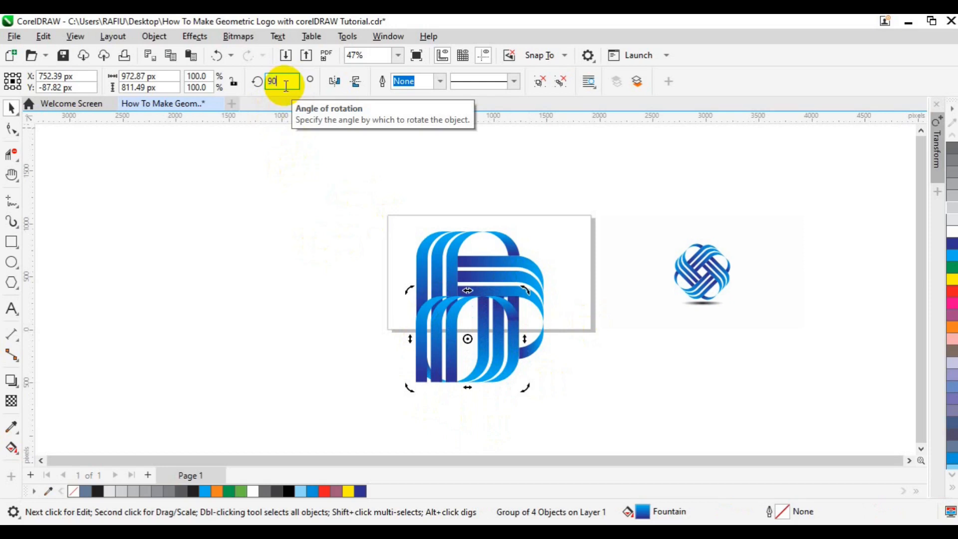
text(90)
key(Return)
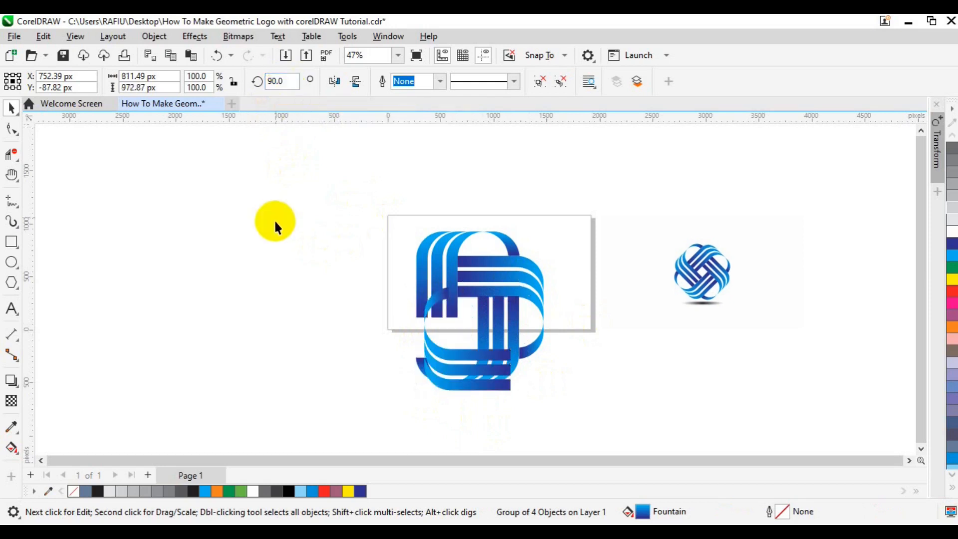
Step: Fit the 90-degree copy between the first and third groups, its strip ends against the third group's vertical strips, closing the interlaced ring
click(457, 378)
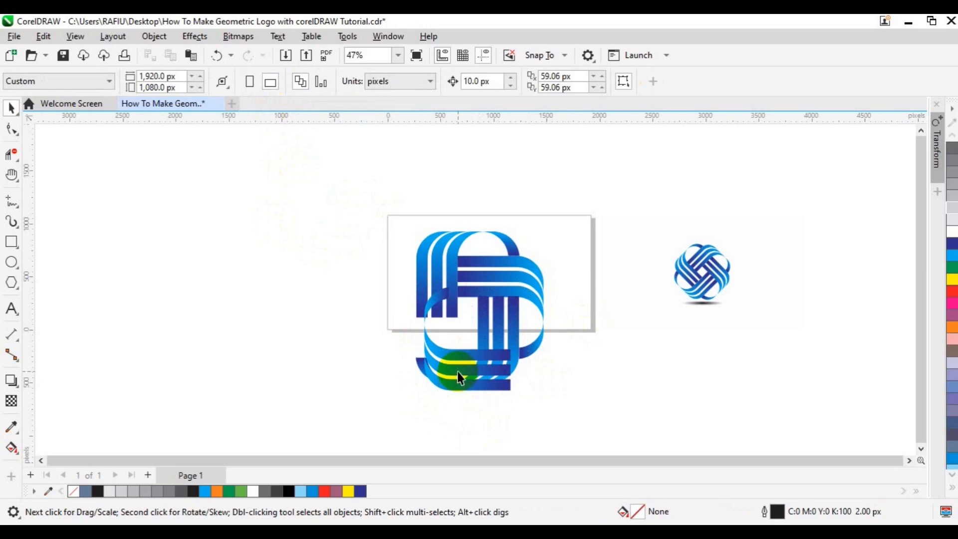
click(458, 377)
drag(457, 375, 424, 337)
scroll(520, 353, down, 2)
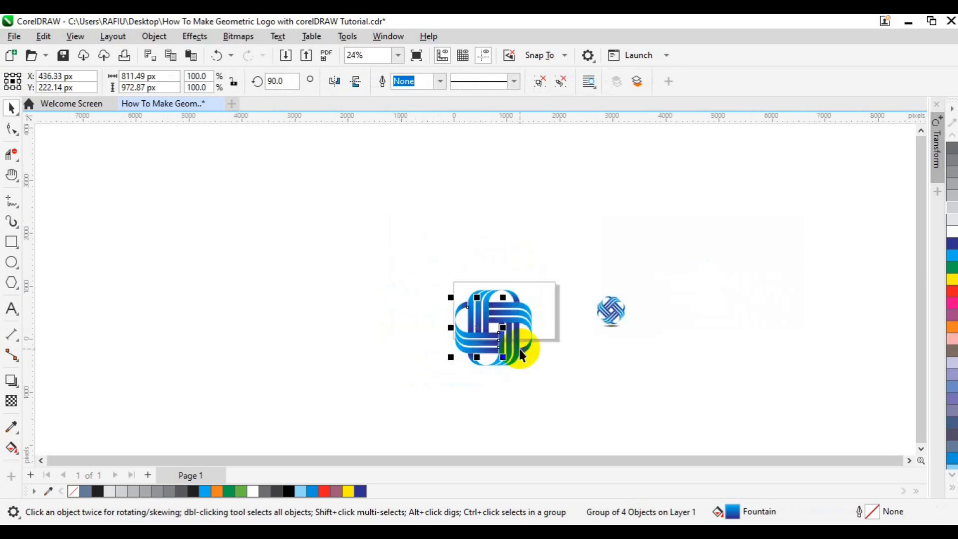
scroll(520, 352, up, 4)
drag(486, 336, 486, 338)
click(386, 352)
drag(386, 352, 388, 347)
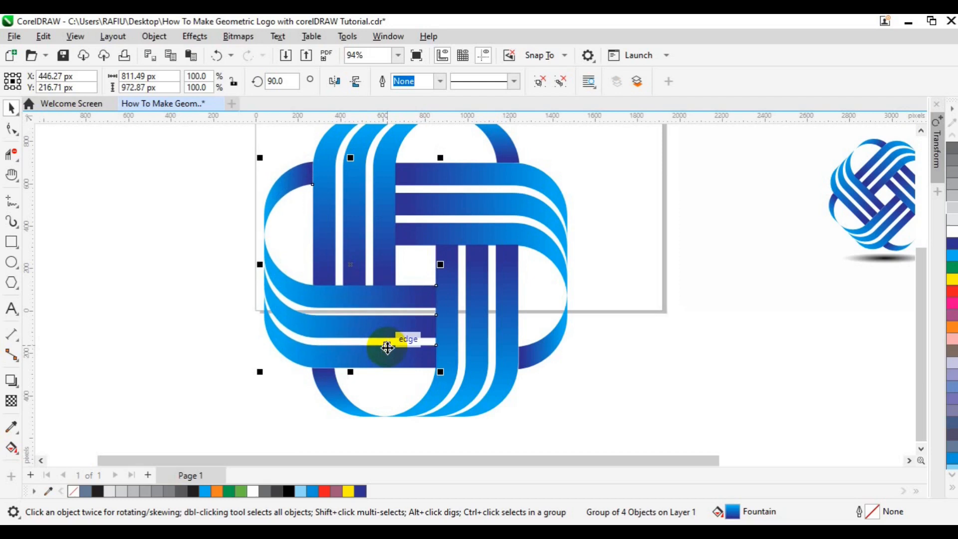
Step: Group the four interlaced strip groups into a single logo object
scroll(387, 347, down, 2)
drag(279, 240, 497, 361)
drag(287, 219, 543, 415)
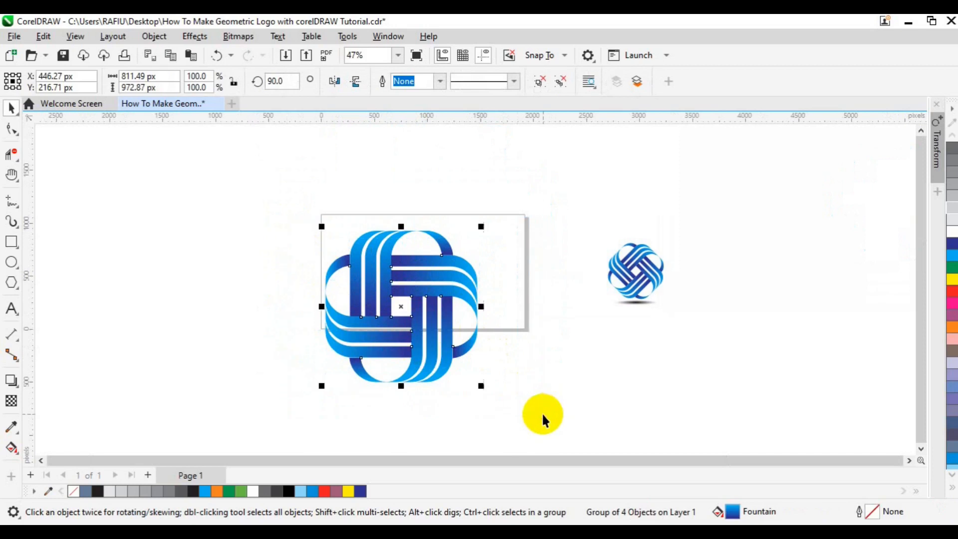
key(ctrl+u)
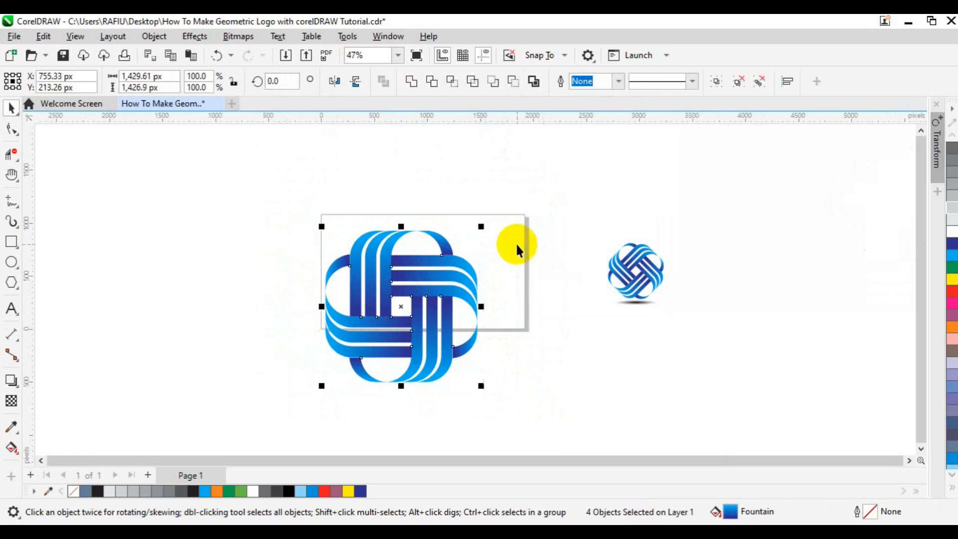
click(720, 83)
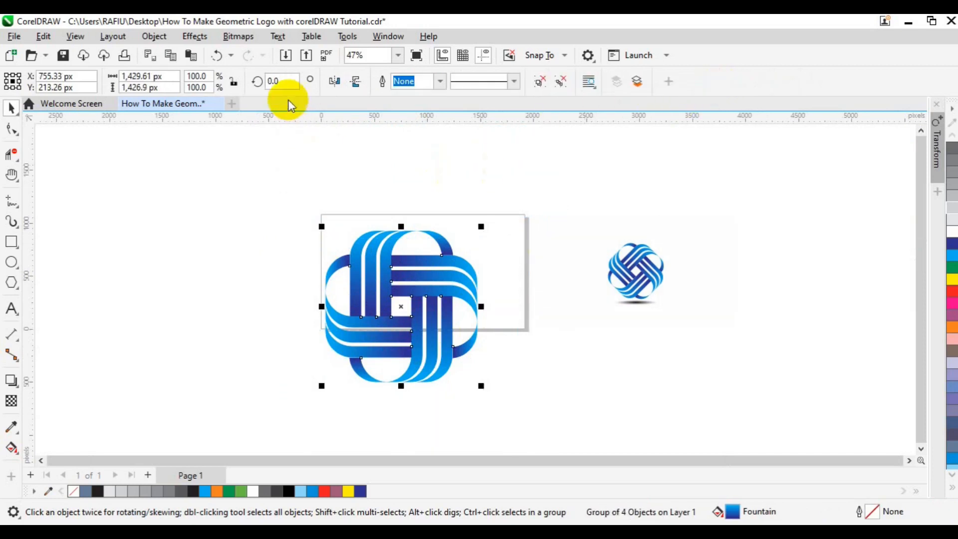
Step: Rotate the grouped logo to 45 degrees
click(402, 306)
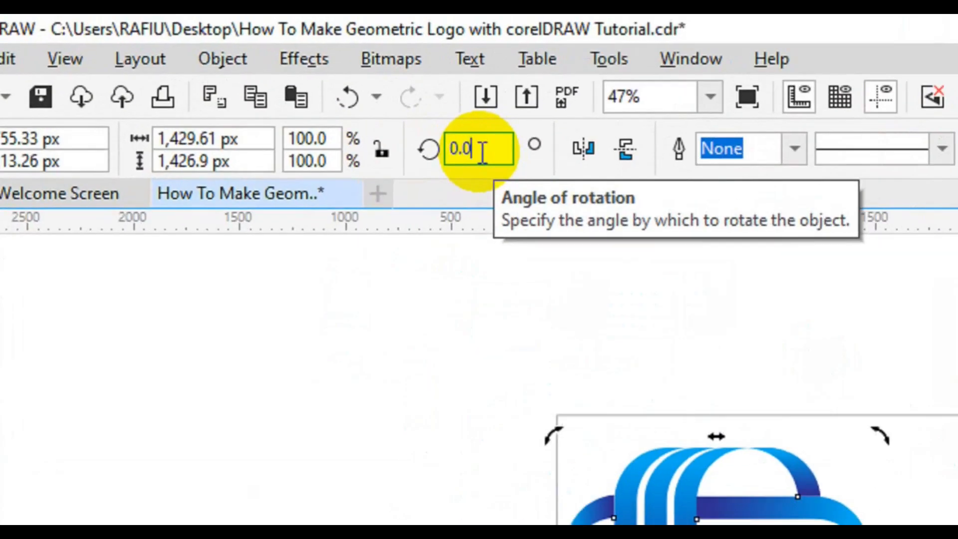
double_click(482, 152)
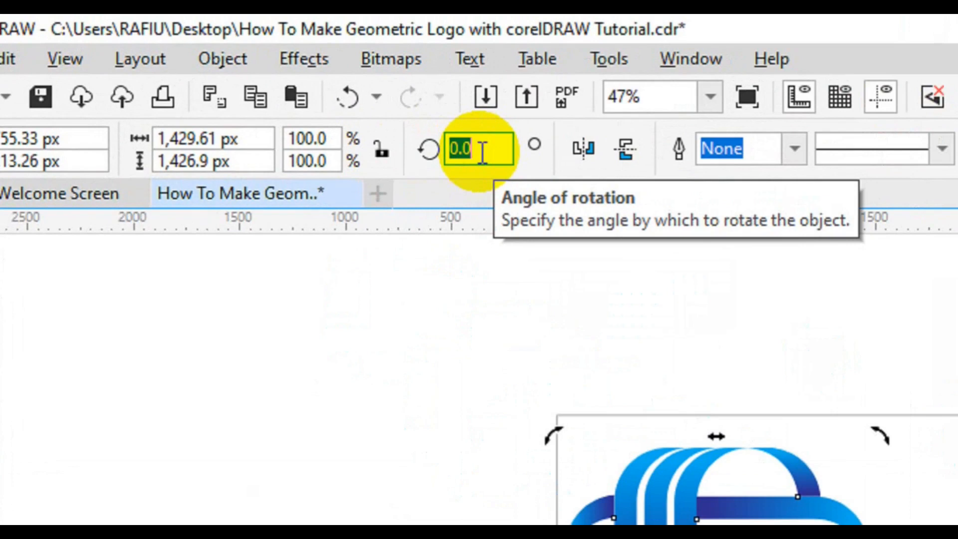
text(4)
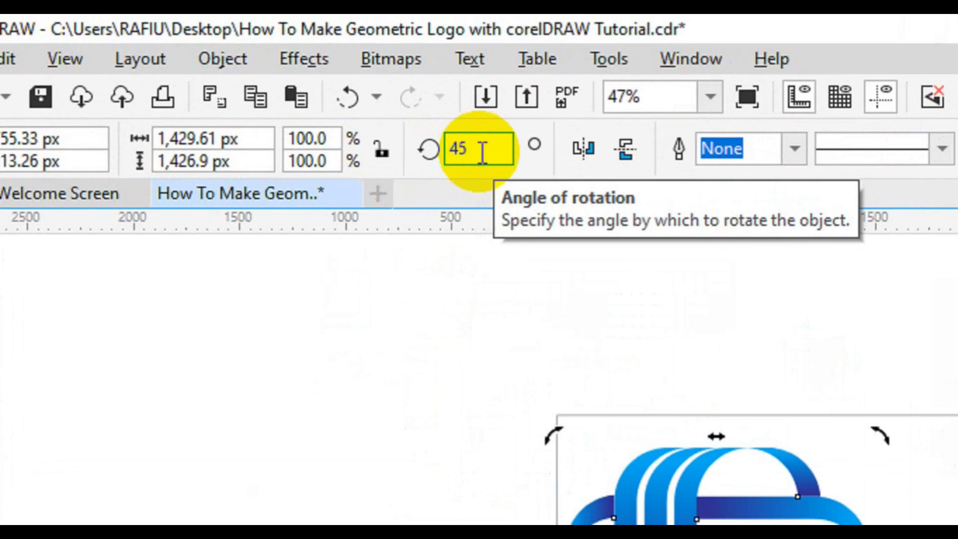
text(5)
key(Return)
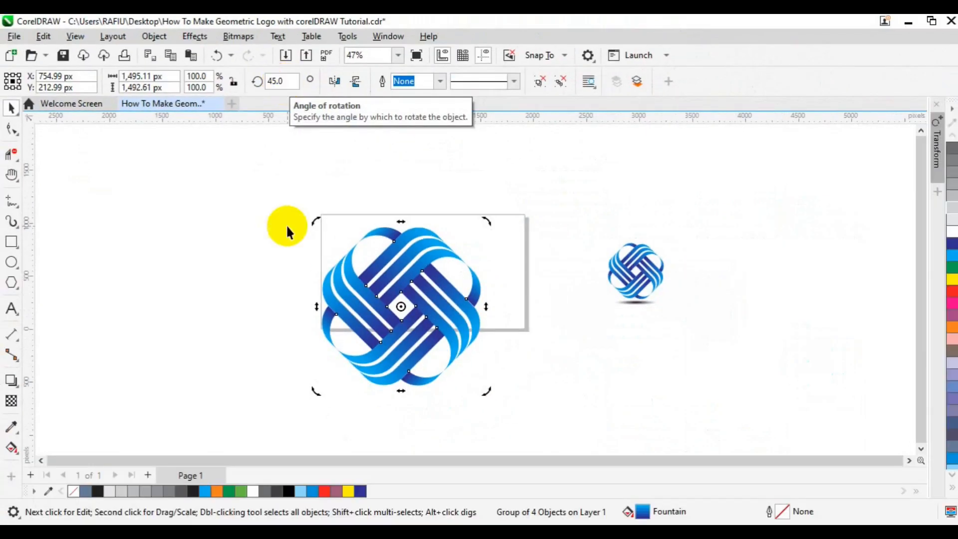
Step: Scale the logo down proportionally about its centre to about 43.7%, roughly 654 by 653 px
click(399, 335)
click(400, 335)
drag(488, 389, 440, 344)
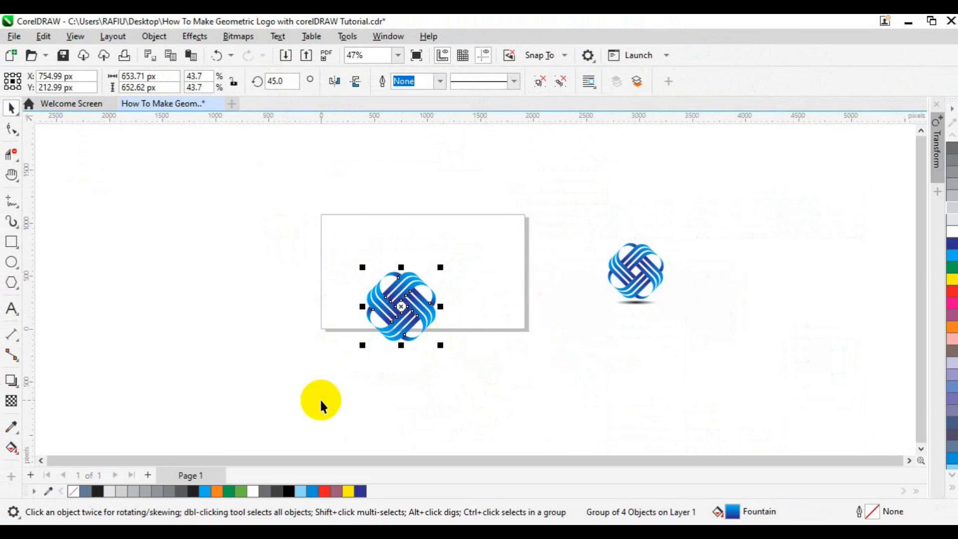
Step: Centre the grouped logo on the page and deselect it
key(p)
click(404, 379)
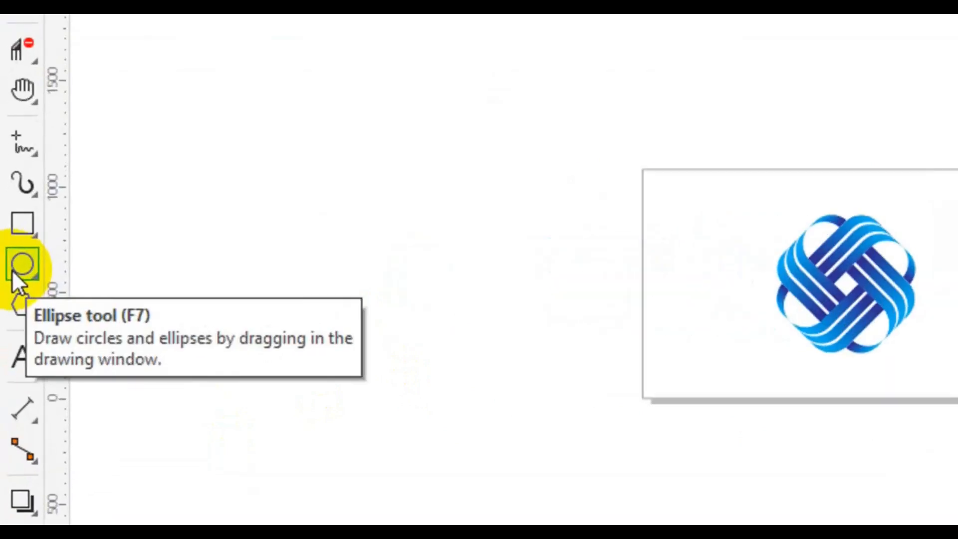
Step: Draw a flat ellipse about 550 by 66 px just beneath the logo
click(12, 272)
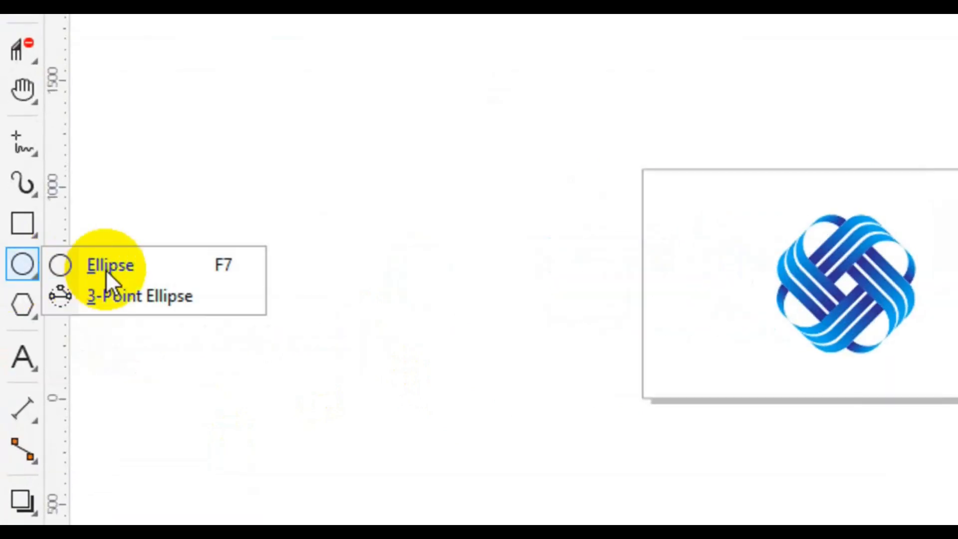
click(105, 267)
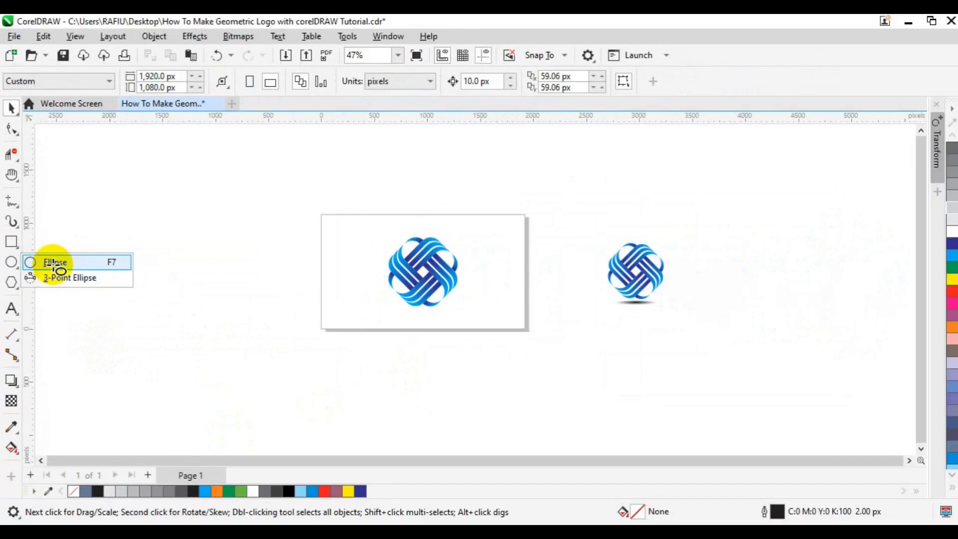
drag(380, 308, 435, 314)
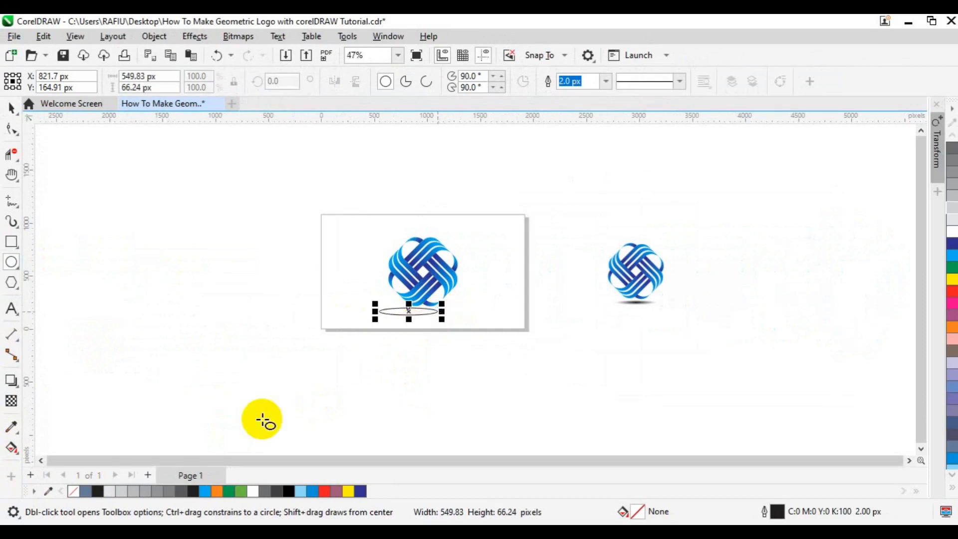
Step: Fill the flat ellipse with black (C100 M100 Y100 K100) and remove its outline
click(277, 492)
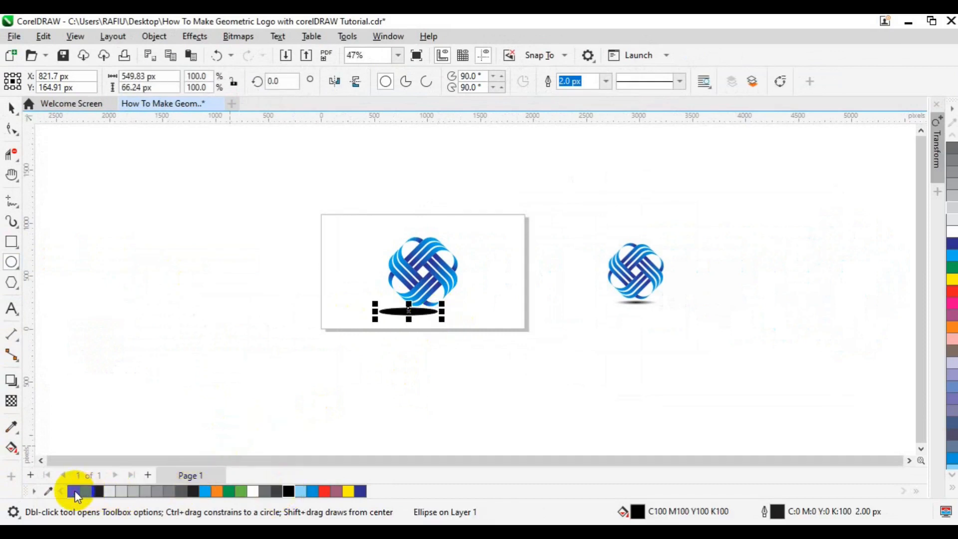
right_click(74, 492)
key(space)
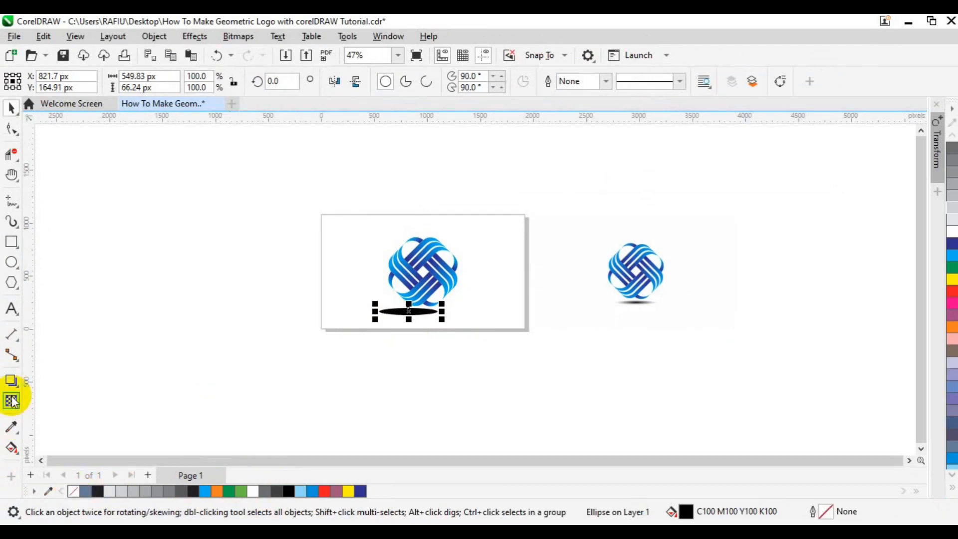
Step: Apply an elliptical fountain transparency to the black ellipse so it fades outward like a soft shadow
click(12, 401)
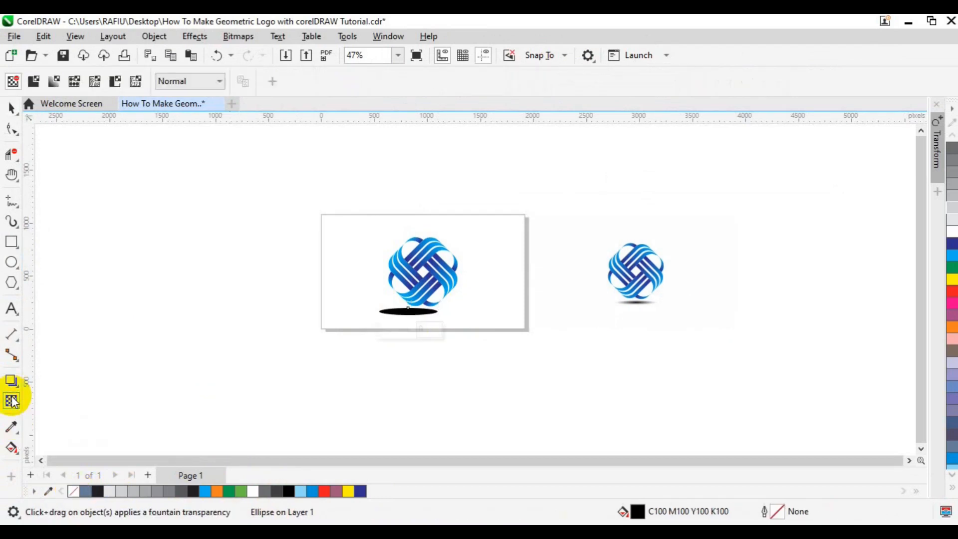
click(55, 83)
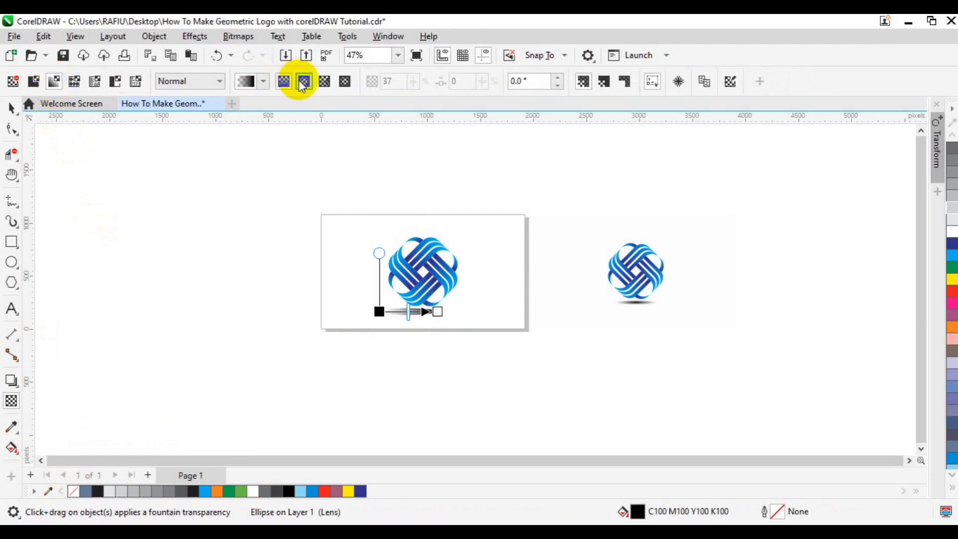
click(303, 83)
key(space)
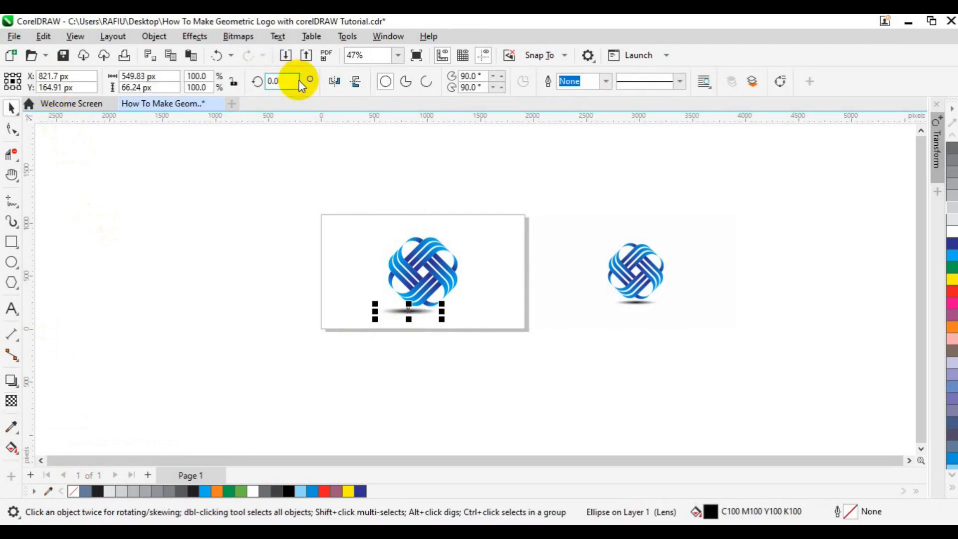
Step: Align the shadow ellipse with the logo on their common vertical centre line
drag(399, 287, 380, 291)
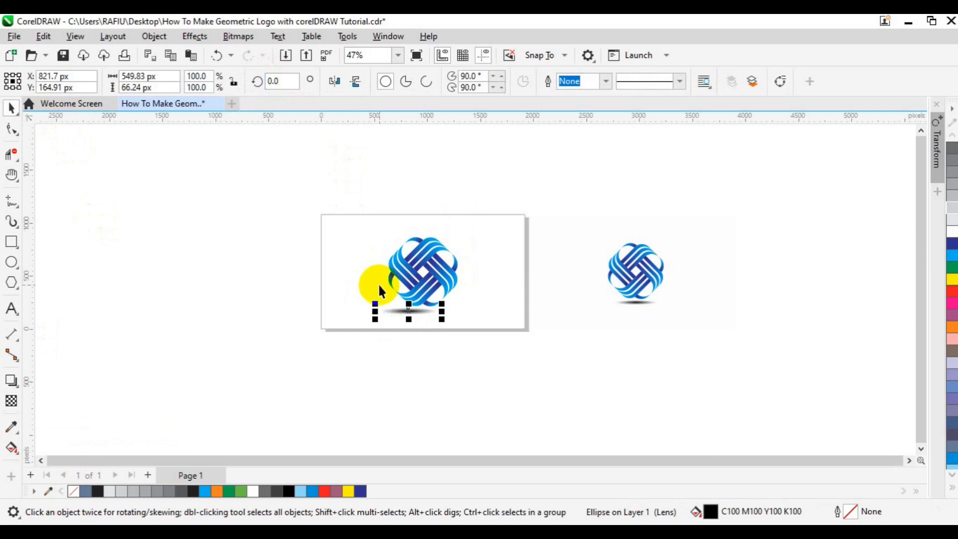
click(413, 280)
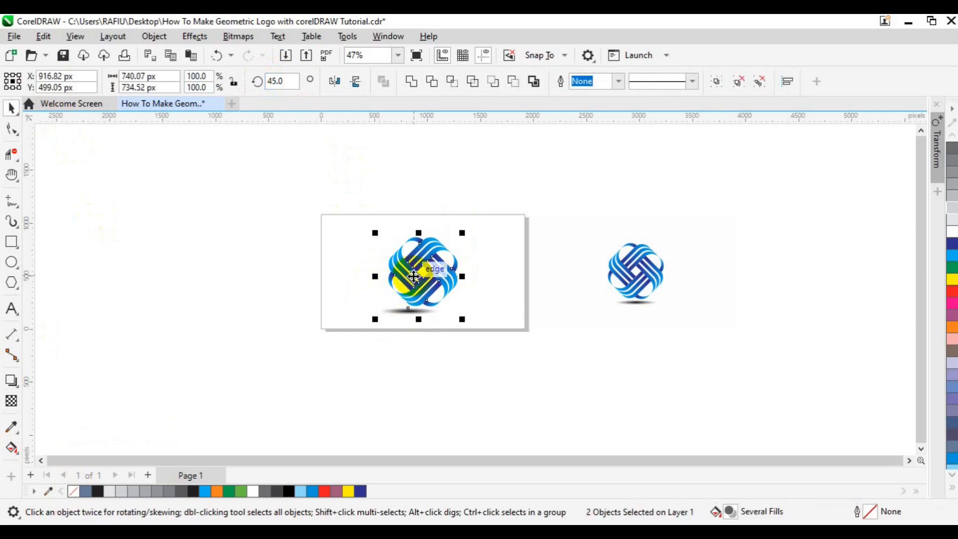
key(c)
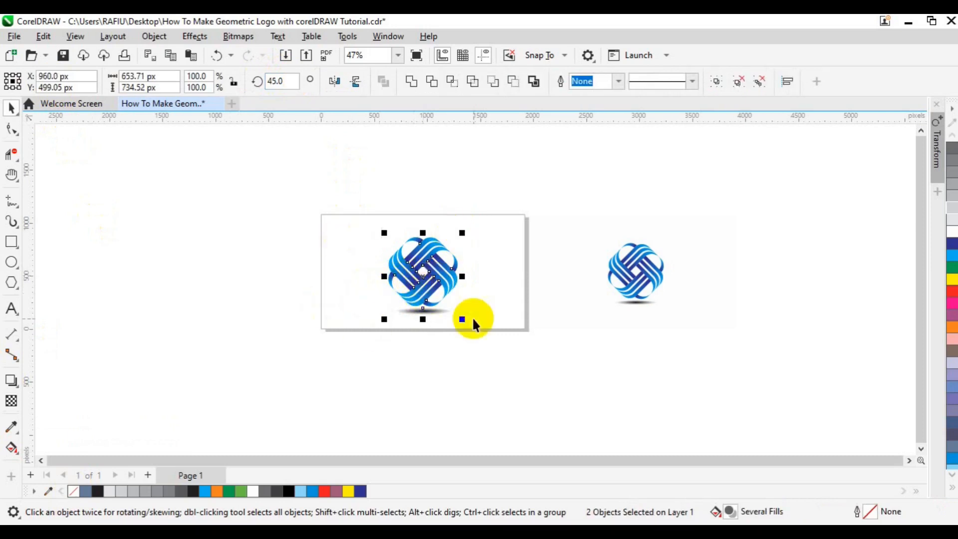
Step: Scale the logo and shadow together about their centre to 108.7%, about 710 by 798 px, and deselect them
drag(465, 320, 469, 323)
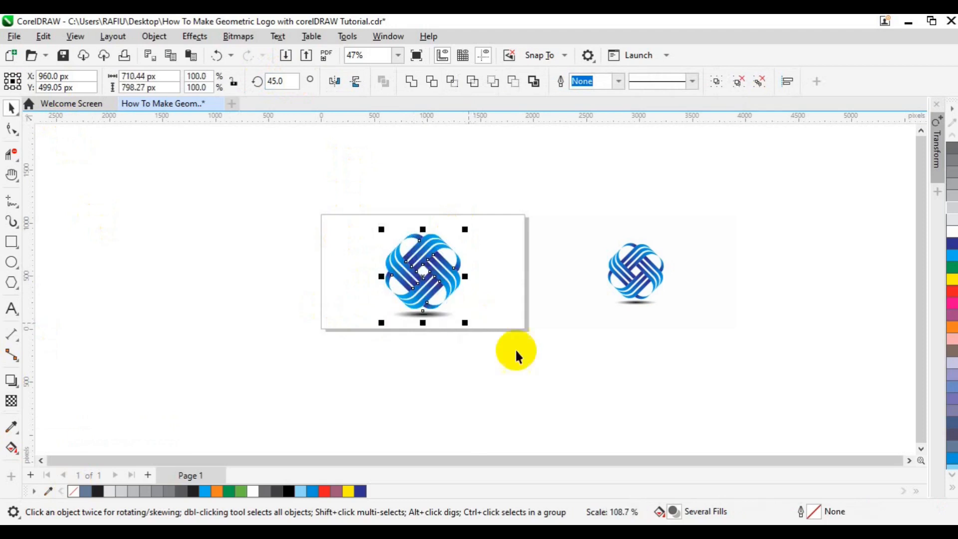
click(548, 385)
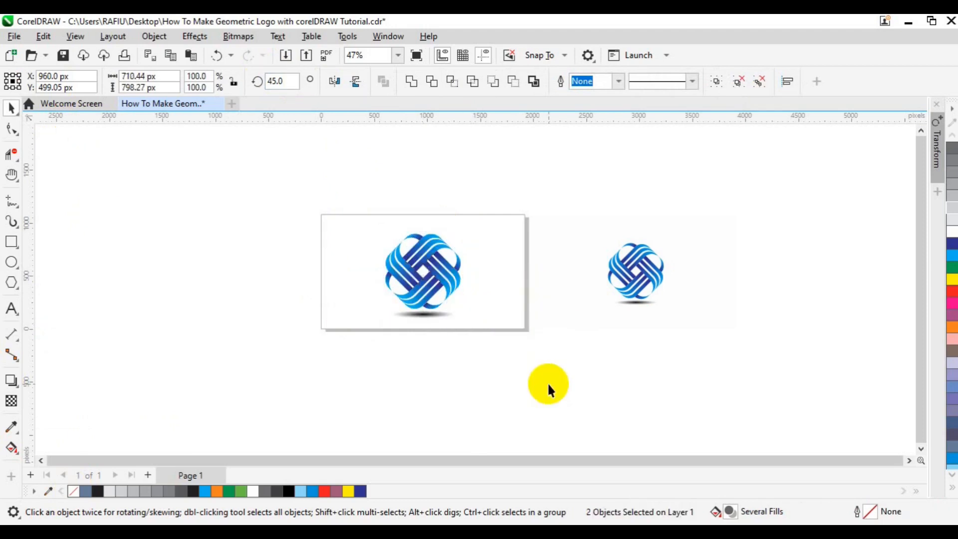
click(497, 417)
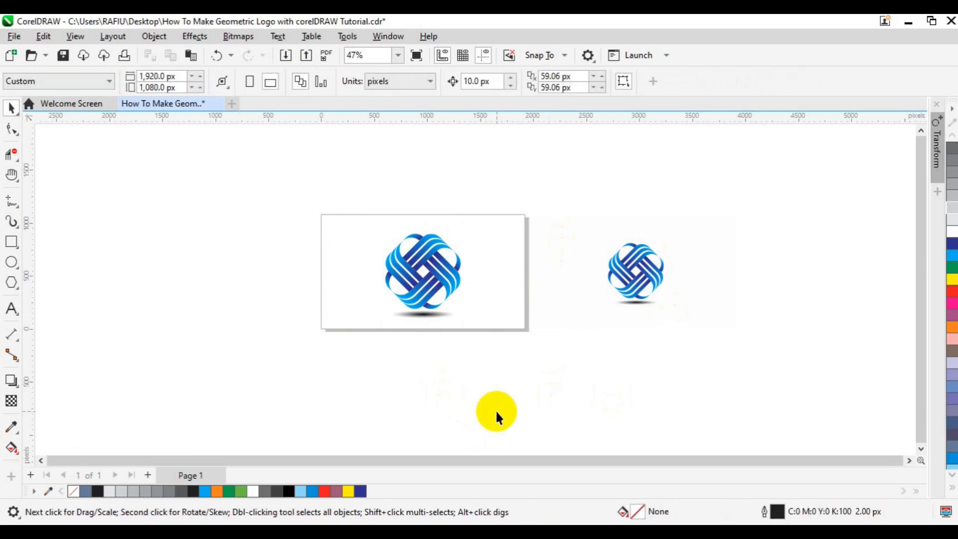